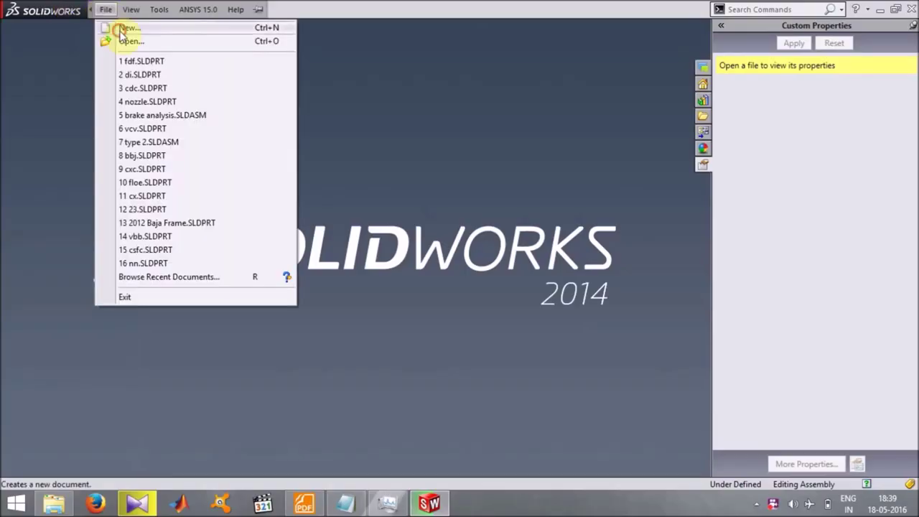
Create a new assembly document from the Assembly template
{"action": "left_click", "coordinate": [124, 28]}
{"action": "left_click", "coordinate": [491, 438]}
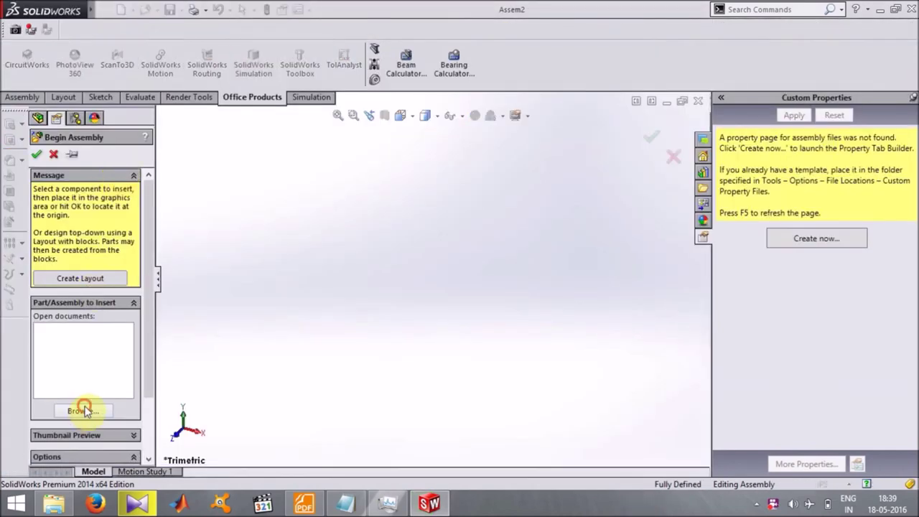
Insert cdc, di and fdf .SLDPRT together and place the disc and shaft beside the bracket
{"action": "left_click", "coordinate": [84, 412]}
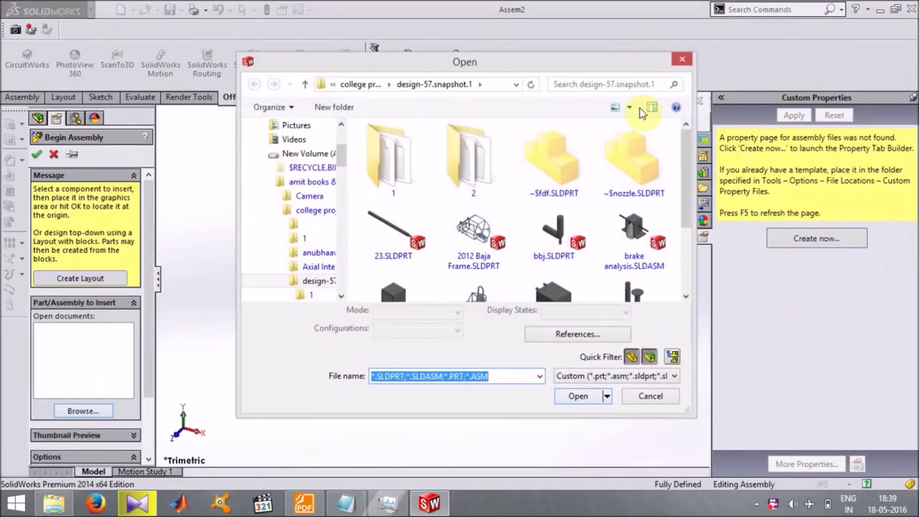
{"action": "scroll", "coordinate": [682, 179], "scroll_direction": "down", "scroll_amount": 3}
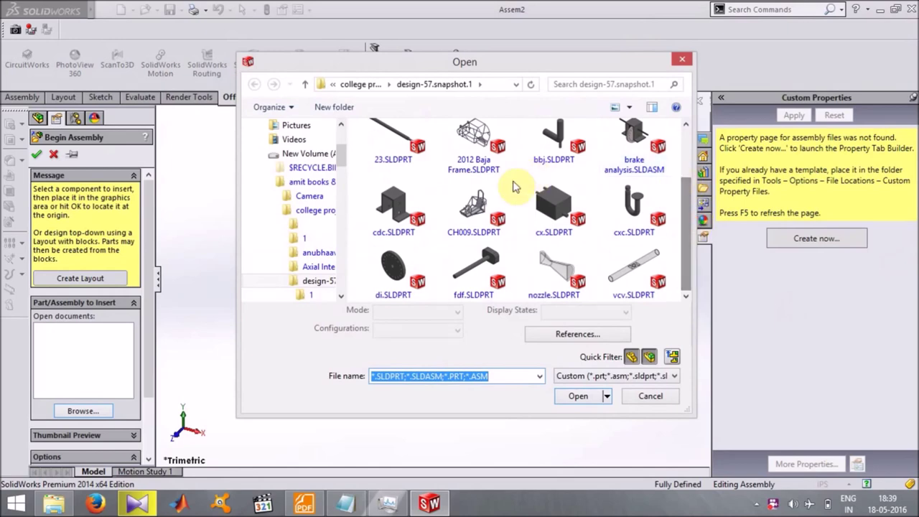
{"action": "left_click", "coordinate": [393, 209]}
{"action": "left_click", "coordinate": [395, 272], "text": "ctrl"}
{"action": "left_click", "coordinate": [475, 275], "text": "ctrl"}
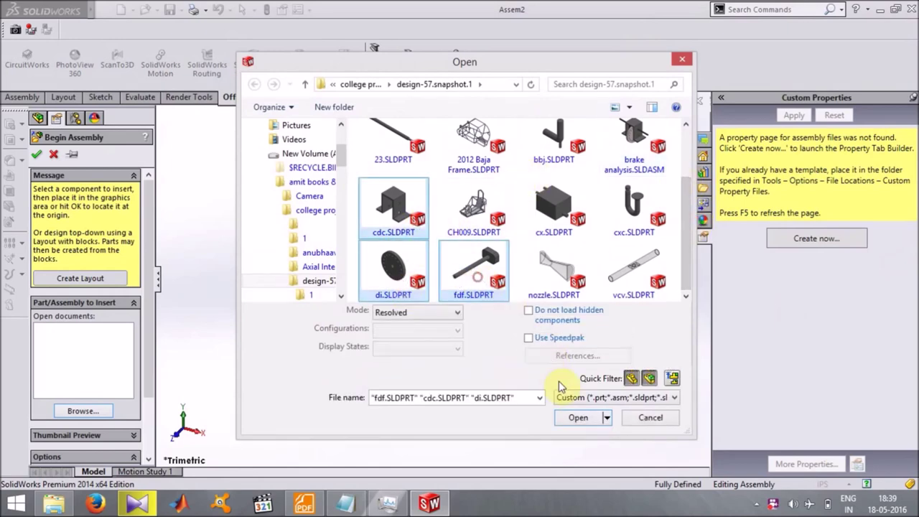
{"action": "left_click", "coordinate": [578, 418]}
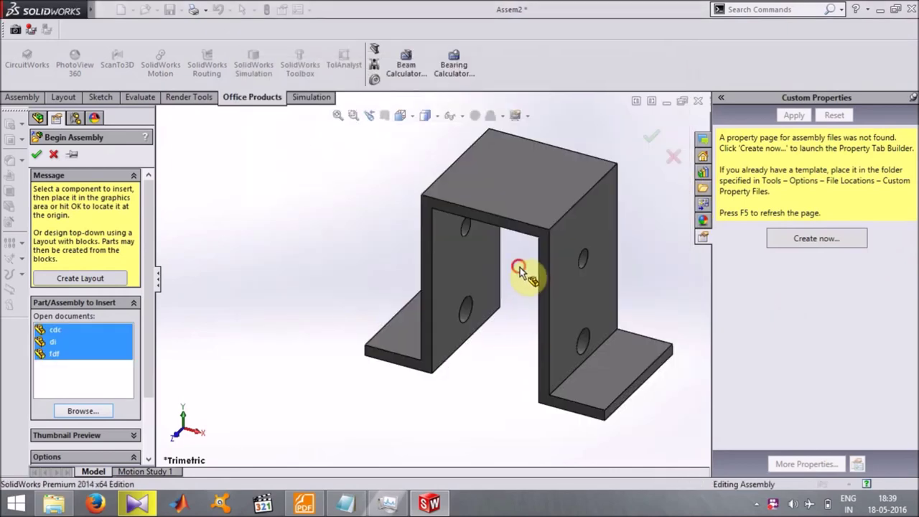
{"action": "left_click", "coordinate": [409, 338]}
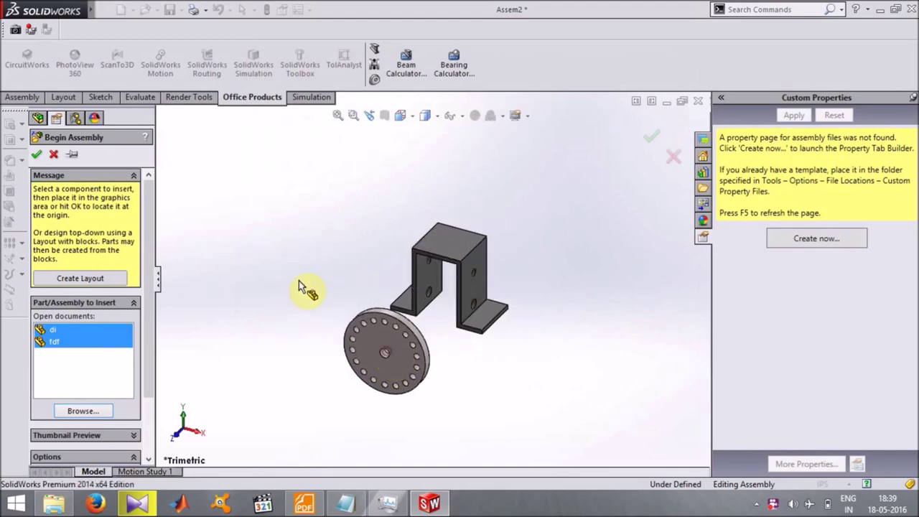
{"action": "left_click", "coordinate": [305, 322]}
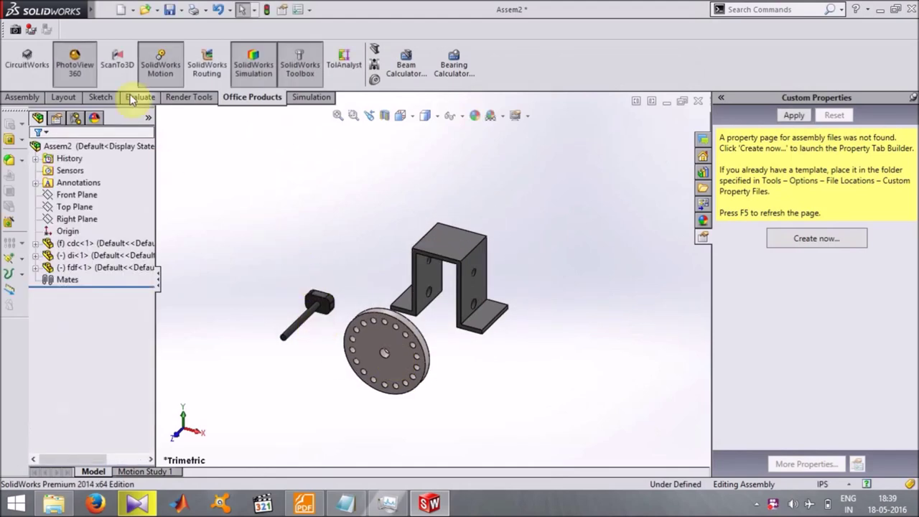
{"action": "left_click", "coordinate": [22, 97]}
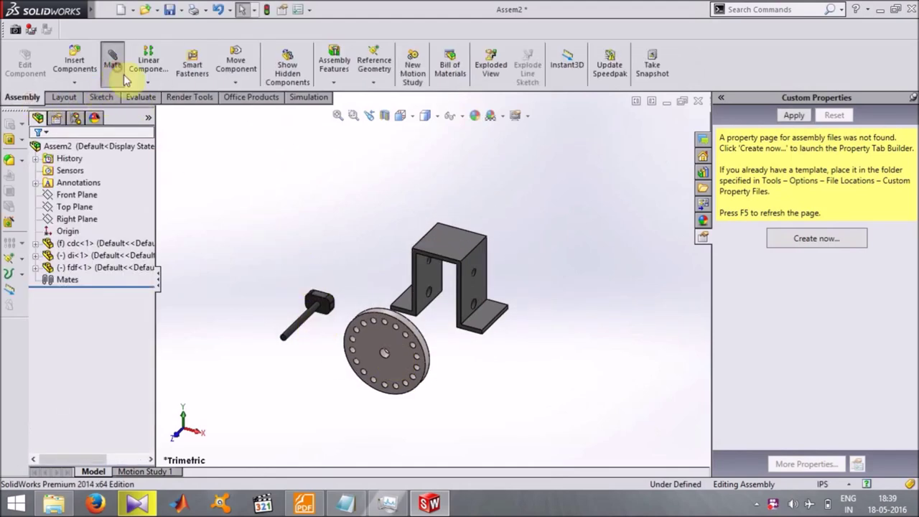
Mate the disc's centre hole concentric with the bracket hole
{"action": "left_click", "coordinate": [112, 58]}
{"action": "scroll", "coordinate": [380, 349], "scroll_direction": "down", "scroll_amount": 3}
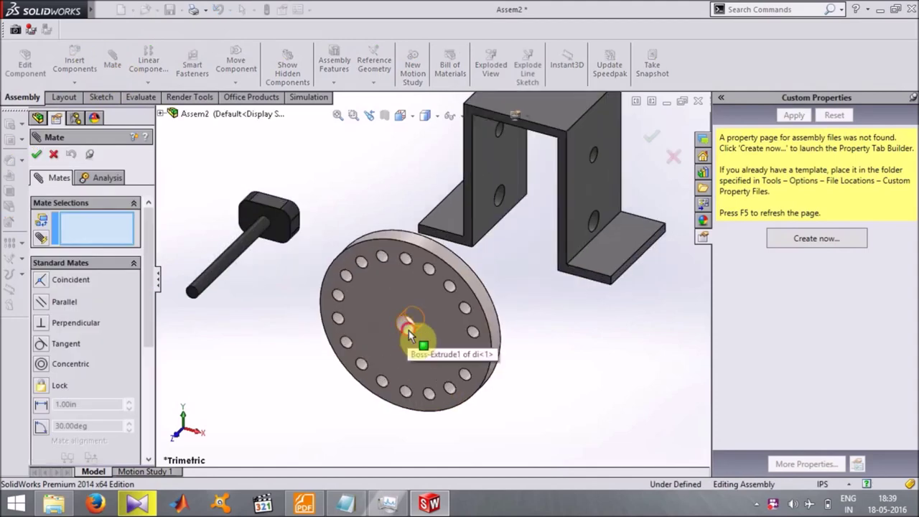
{"action": "left_click", "coordinate": [407, 325]}
{"action": "scroll", "coordinate": [497, 209], "scroll_direction": "down", "scroll_amount": 3}
{"action": "left_click", "coordinate": [483, 210]}
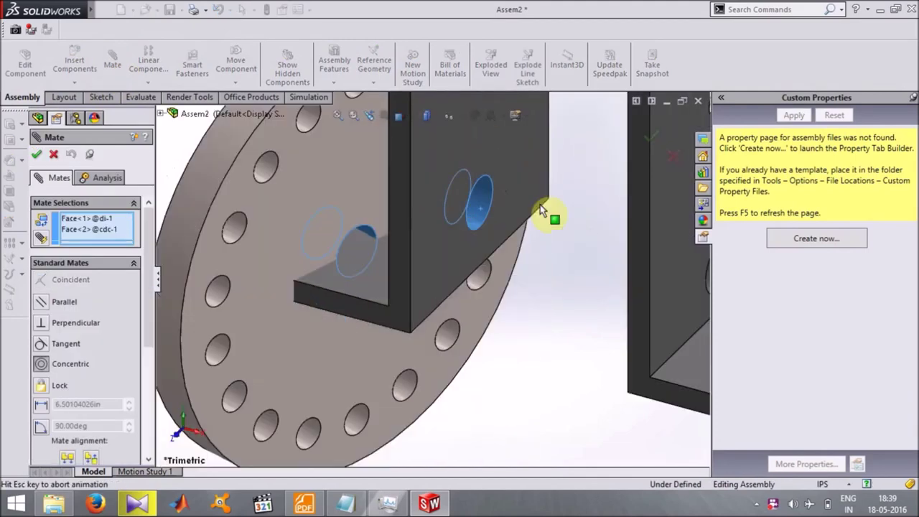
{"action": "left_click", "coordinate": [691, 157]}
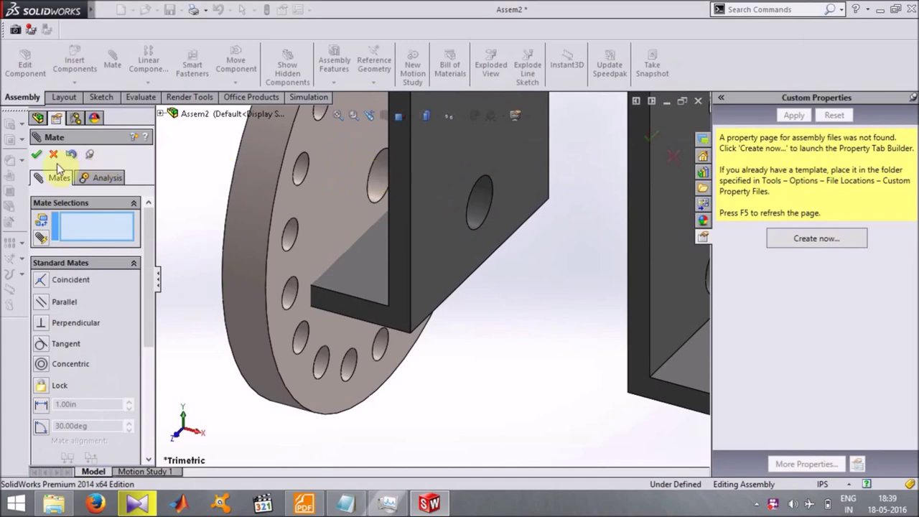
Centre the disc between the bracket's two inner faces with an advanced Width mate
{"action": "left_click", "coordinate": [71, 266]}
{"action": "left_click", "coordinate": [74, 287]}
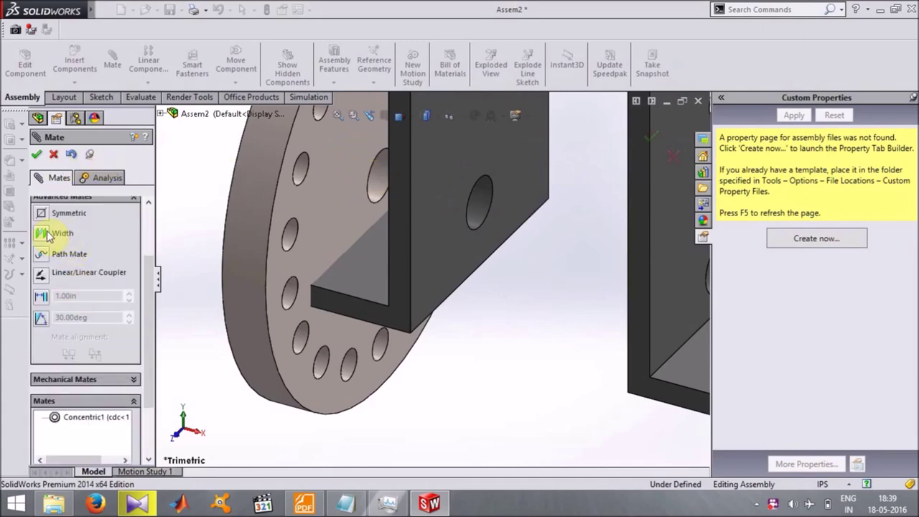
{"action": "left_click", "coordinate": [64, 239]}
{"action": "mouse_move", "coordinate": [455, 181]}
{"action": "middle_mouse_down"}
{"action": "mouse_move", "coordinate": [585, 193]}
{"action": "mouse_move", "coordinate": [612, 236]}
{"action": "middle_mouse_up"}
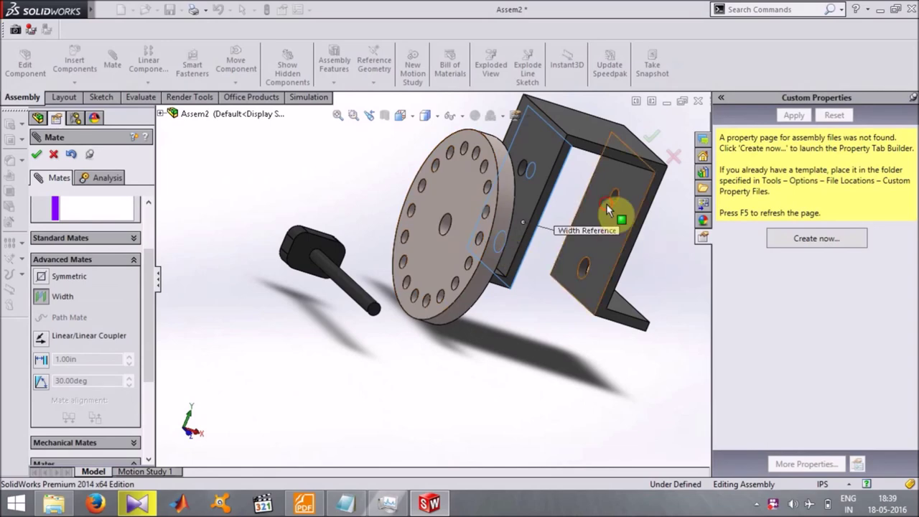
{"action": "left_click", "coordinate": [607, 206]}
{"action": "left_click", "coordinate": [453, 223]}
{"action": "left_click", "coordinate": [463, 274]}
{"action": "mouse_move", "coordinate": [385, 244]}
{"action": "middle_mouse_down"}
{"action": "mouse_move", "coordinate": [529, 345]}
{"action": "mouse_move", "coordinate": [588, 365]}
{"action": "middle_mouse_up"}
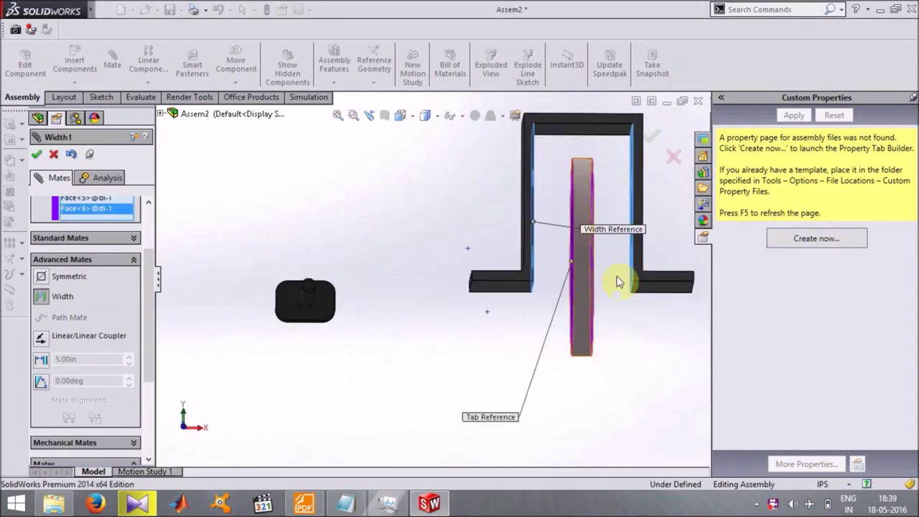
{"action": "left_click", "coordinate": [650, 138]}
{"action": "mouse_move", "coordinate": [650, 138]}
{"action": "middle_mouse_down"}
{"action": "mouse_move", "coordinate": [517, 298]}
{"action": "mouse_move", "coordinate": [513, 316]}
{"action": "middle_mouse_up"}
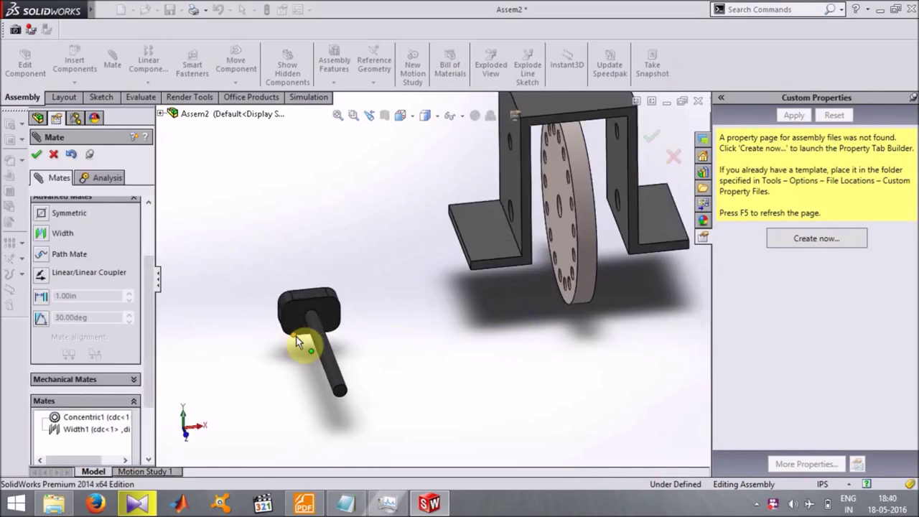
Mate the fdf shaft concentric with a bracket hole, flipping its alignment
{"action": "middle_click_drag", "start_coordinate": [365, 264], "coordinate": [375, 292]}
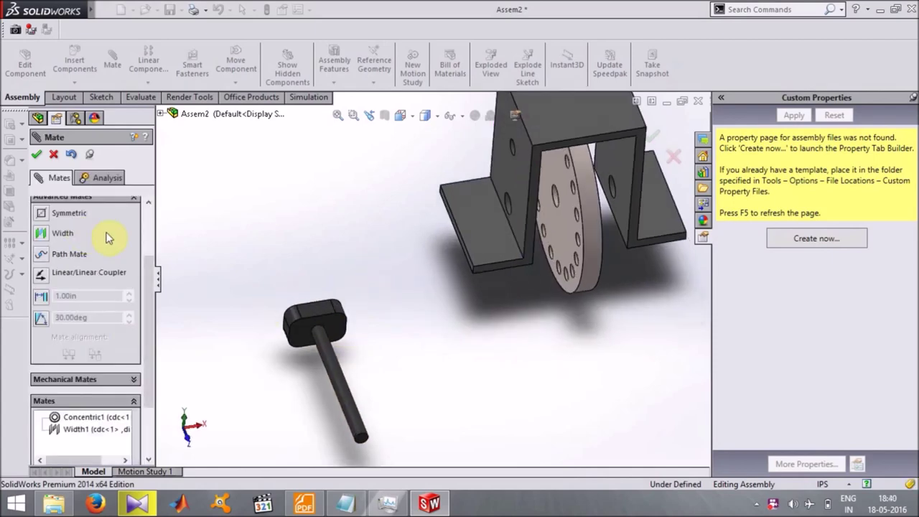
{"action": "scroll", "coordinate": [105, 232], "scroll_direction": "up", "scroll_amount": 3}
{"action": "left_click", "coordinate": [103, 260]}
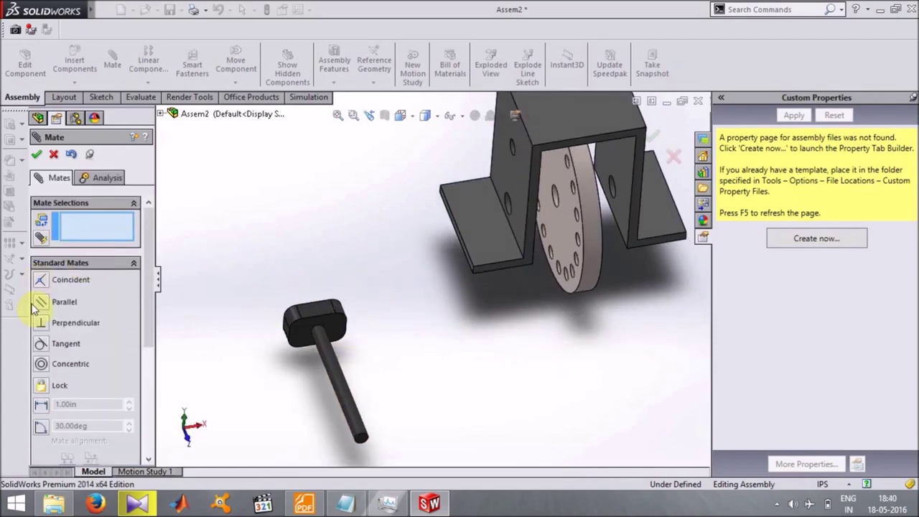
{"action": "left_click", "coordinate": [42, 364]}
{"action": "left_click", "coordinate": [339, 381]}
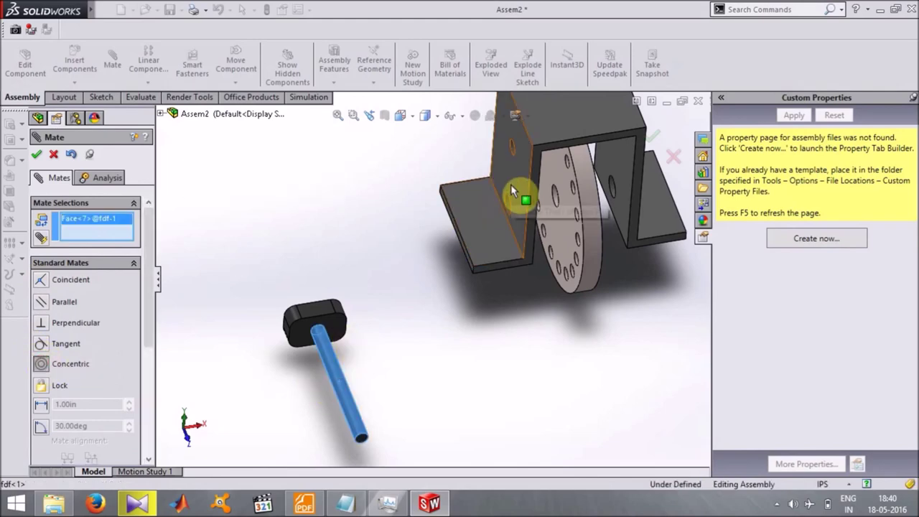
{"action": "scroll", "coordinate": [510, 184], "scroll_direction": "down", "scroll_amount": 3}
{"action": "left_click", "coordinate": [486, 131]}
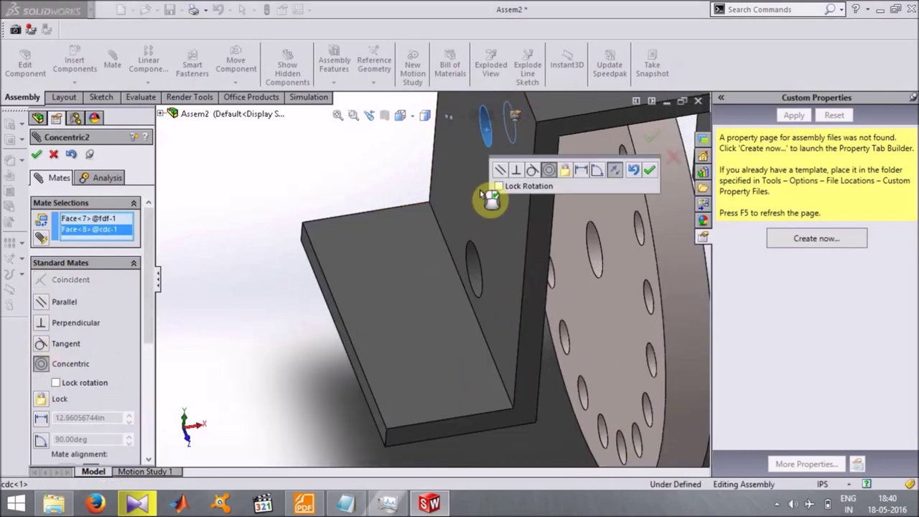
{"action": "scroll", "coordinate": [490, 201], "scroll_direction": "up", "scroll_amount": 3}
{"action": "scroll", "coordinate": [476, 246], "scroll_direction": "up", "scroll_amount": 3}
{"action": "left_click", "coordinate": [616, 176]}
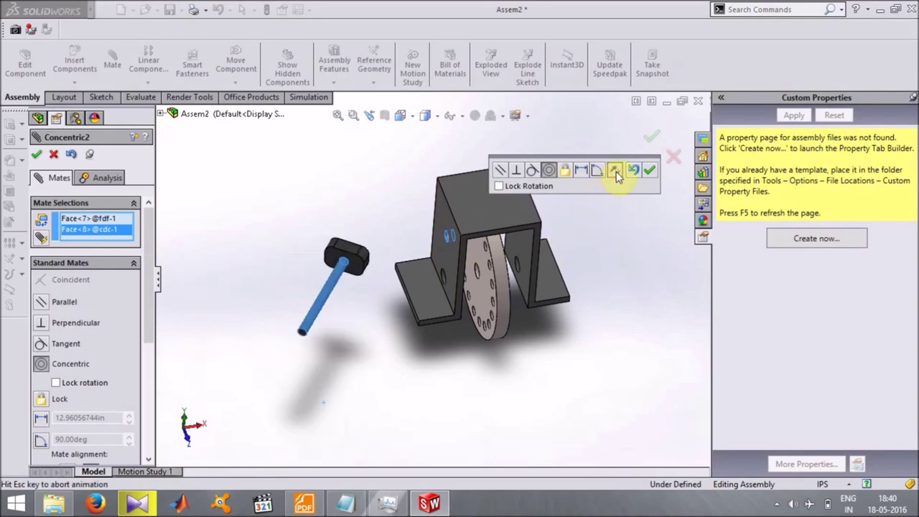
{"action": "left_click", "coordinate": [648, 170]}
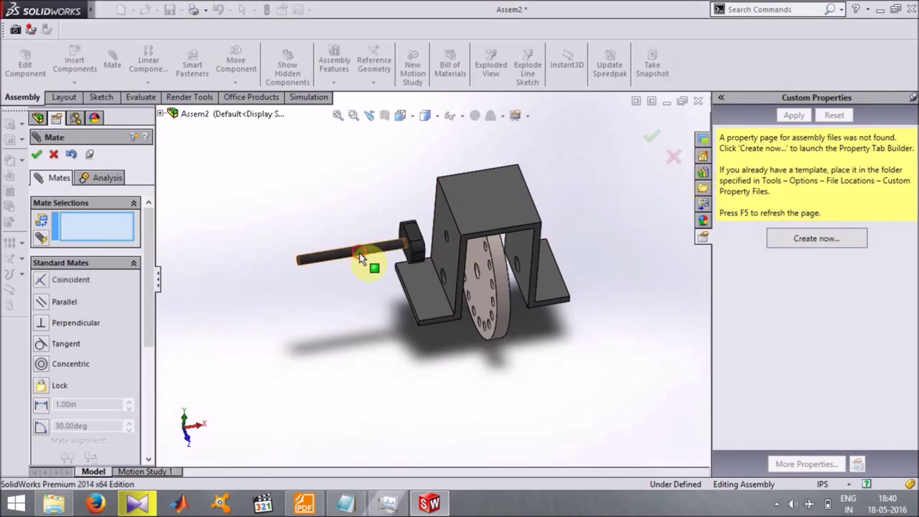
Turn the shaft horizontal and mate its head face parallel to the bracket's top face
{"action": "left_click_drag", "start_coordinate": [360, 258], "coordinate": [459, 260]}
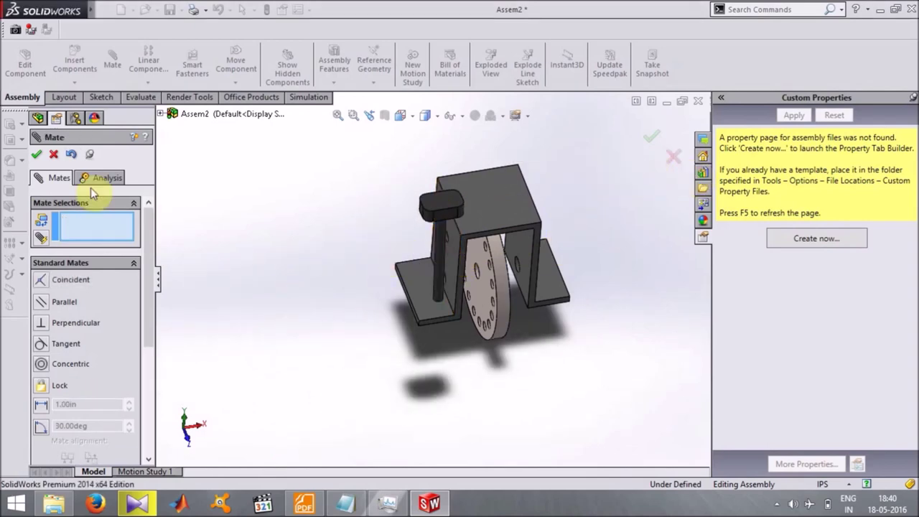
{"action": "left_click_drag", "start_coordinate": [449, 259], "coordinate": [407, 244]}
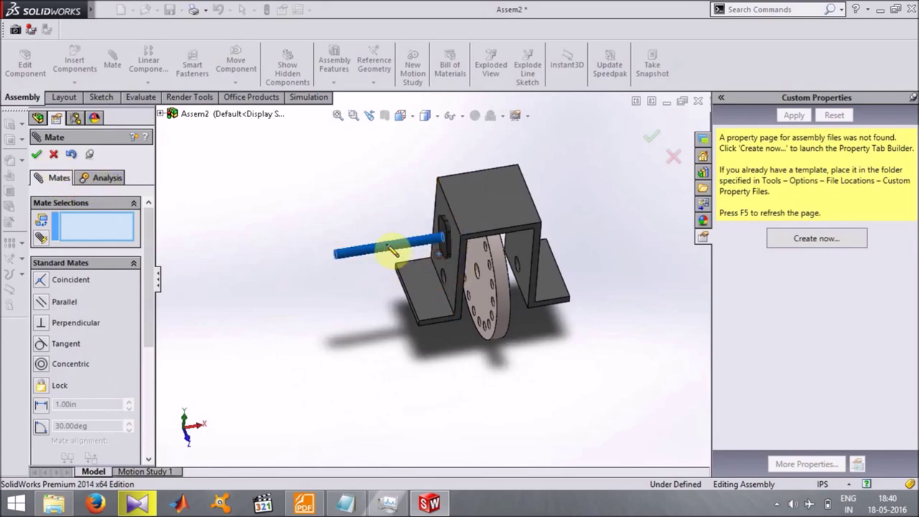
{"action": "left_click_drag", "start_coordinate": [406, 244], "coordinate": [410, 246]}
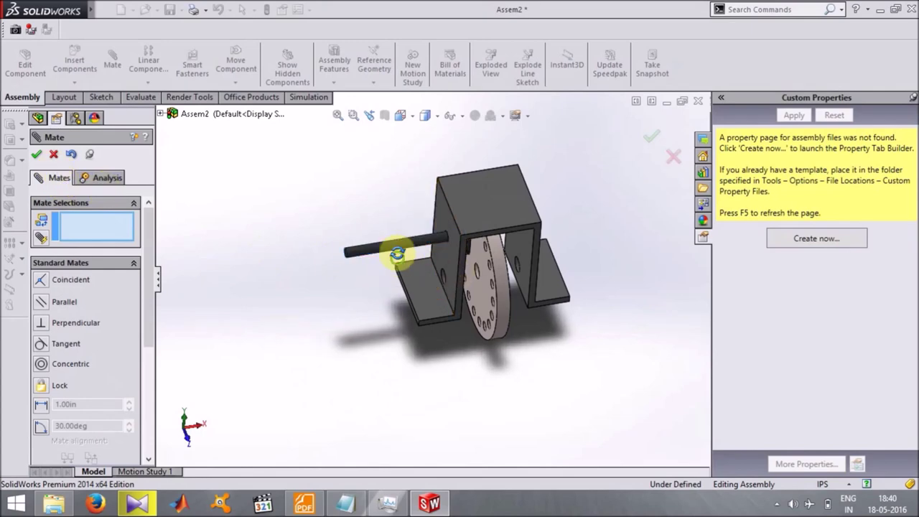
{"action": "middle_click_drag", "start_coordinate": [410, 247], "coordinate": [486, 240]}
{"action": "scroll", "coordinate": [440, 248], "scroll_direction": "down", "scroll_amount": 5}
{"action": "left_click", "coordinate": [404, 246]}
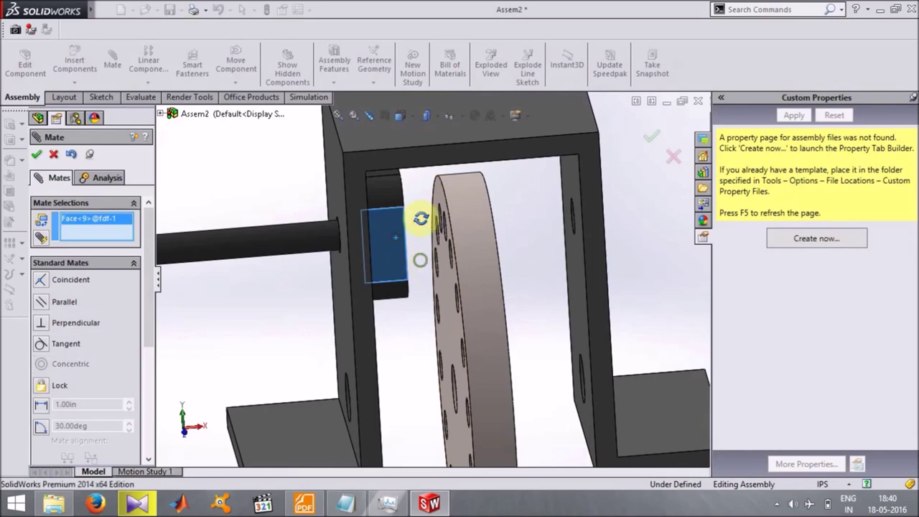
{"action": "key", "text": "ctrl+1"}
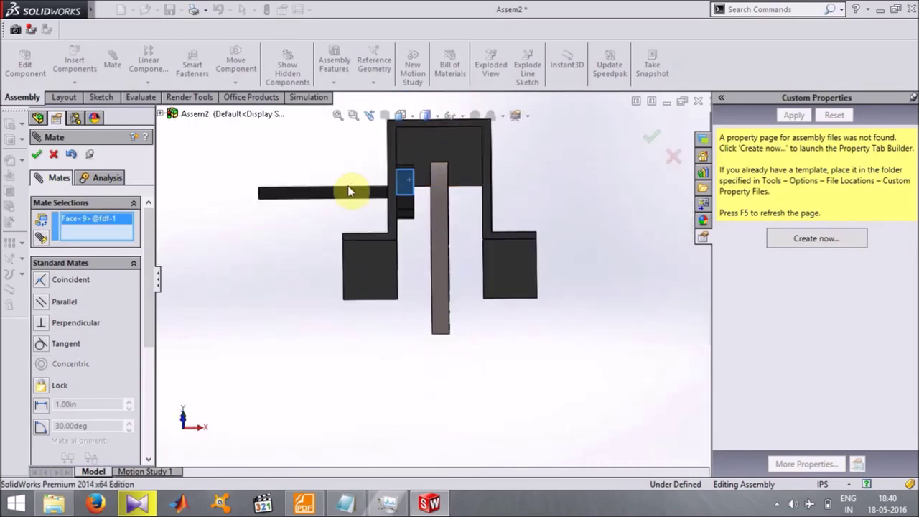
{"action": "left_click", "coordinate": [453, 151]}
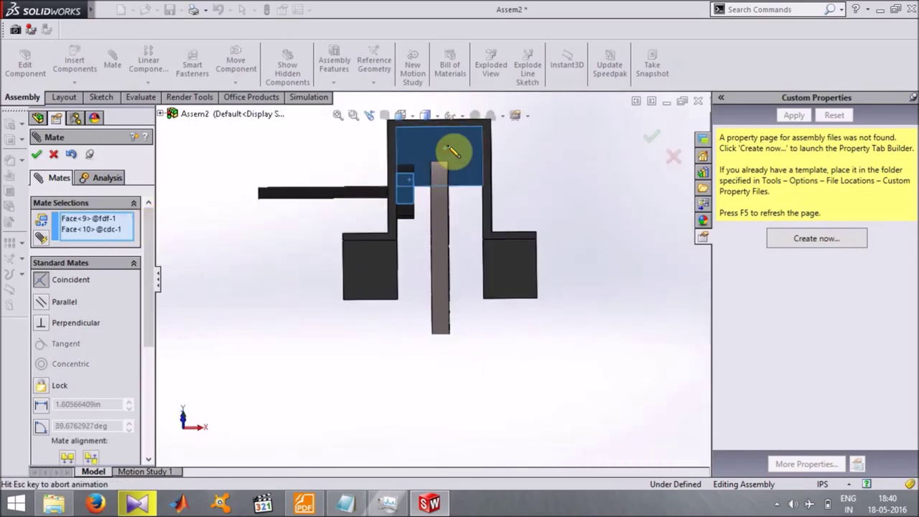
{"action": "left_click", "coordinate": [551, 190]}
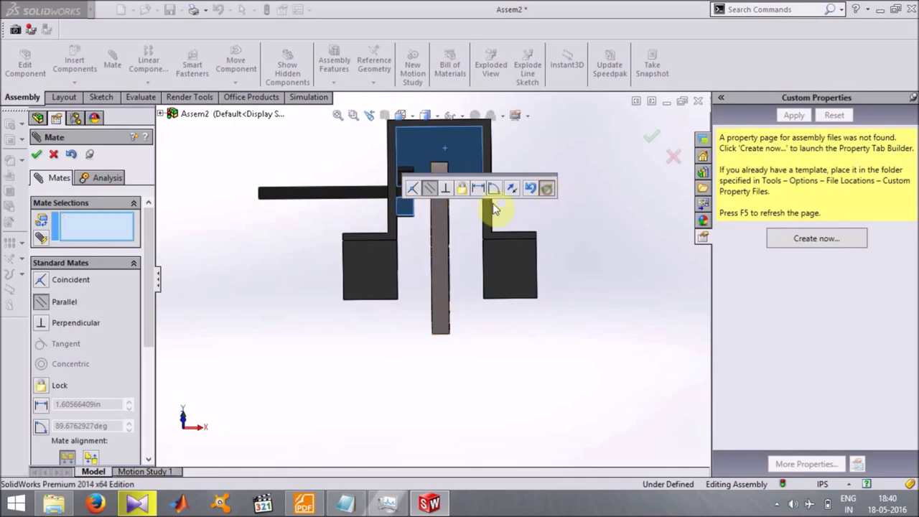
{"action": "left_click", "coordinate": [54, 155]}
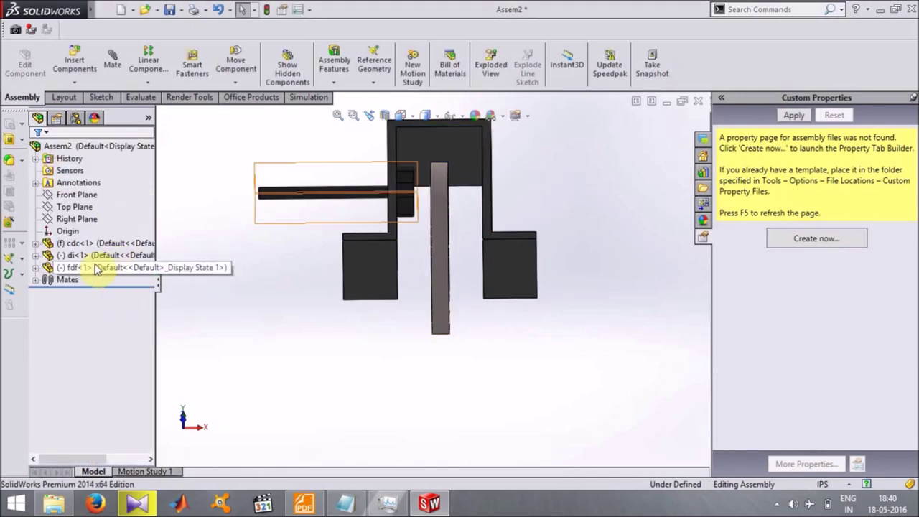
Ctrl-drag a second fdf copy into the assembly, then select all text in Notepad
{"action": "left_click_drag", "start_coordinate": [97, 270], "coordinate": [250, 311], "text": "ctrl"}
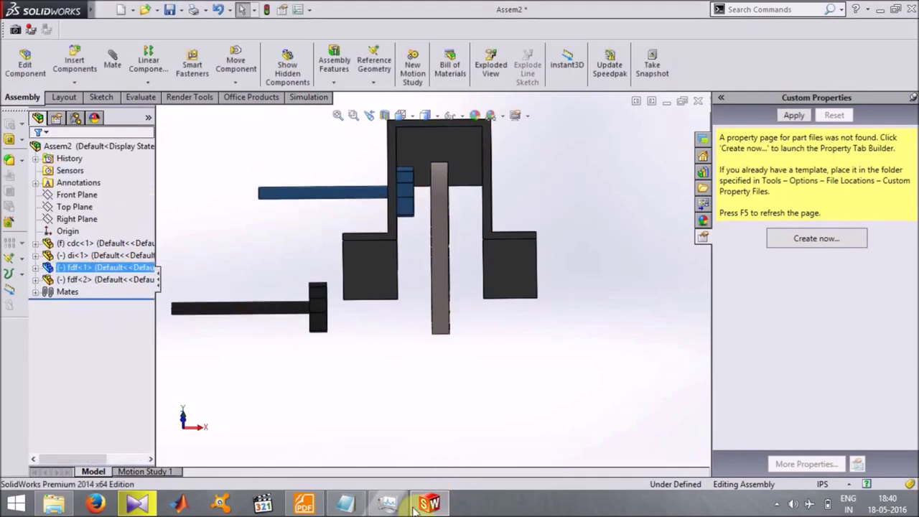
{"action": "left_click", "coordinate": [358, 507]}
{"action": "key", "text": "ctrl+a"}
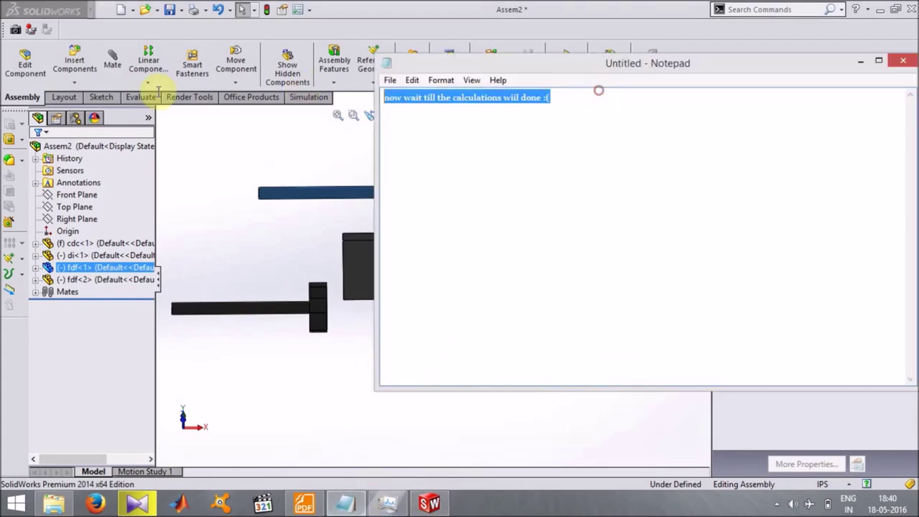
Replace the note with 'this is done by pressing ctrl + part' and minimise Notepad
{"action": "key", "text": "BackSpace"}
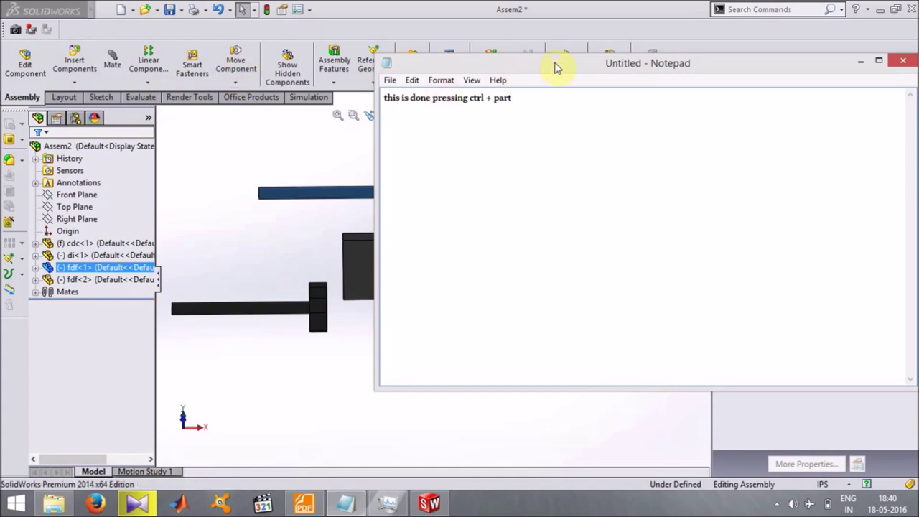
{"action": "left_click", "coordinate": [433, 99]}
{"action": "type", "text": "by"}
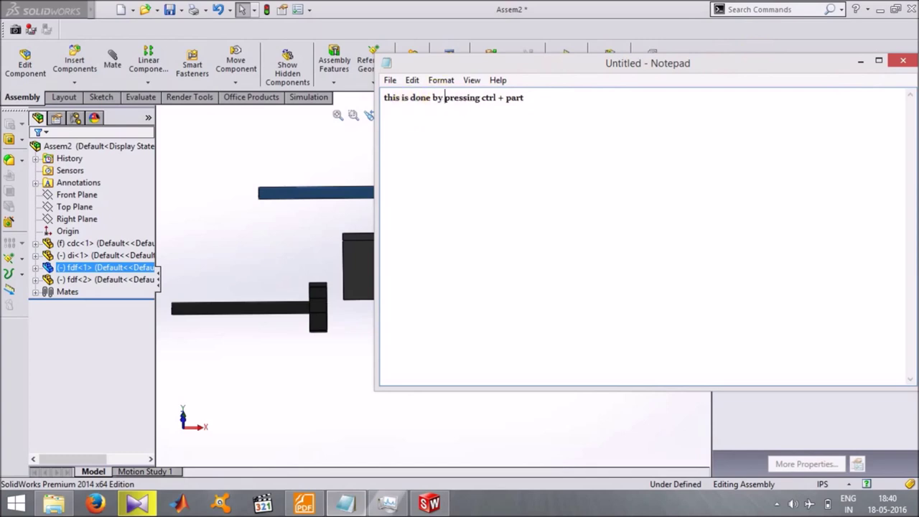
{"action": "left_click", "coordinate": [862, 63]}
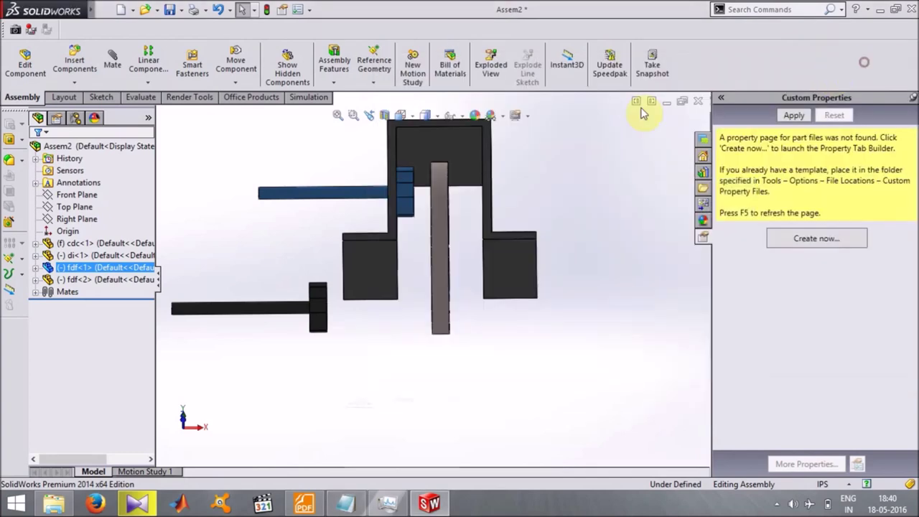
Mate the second shaft concentric with the bracket's other hole, flipped, and slide it right
{"action": "left_click", "coordinate": [287, 228]}
{"action": "left_click", "coordinate": [106, 66]}
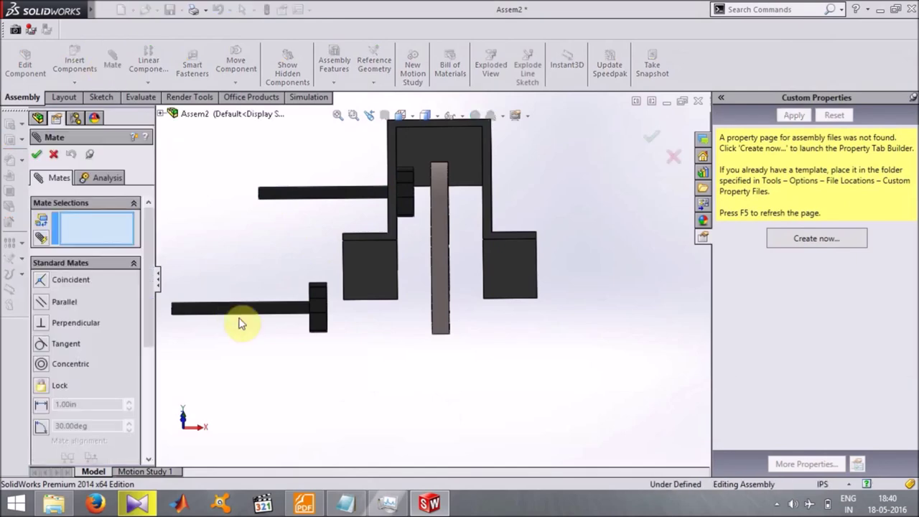
{"action": "left_click", "coordinate": [257, 310]}
{"action": "middle_click_drag", "start_coordinate": [273, 331], "coordinate": [464, 212]}
{"action": "scroll", "coordinate": [463, 212], "scroll_direction": "down", "scroll_amount": 5}
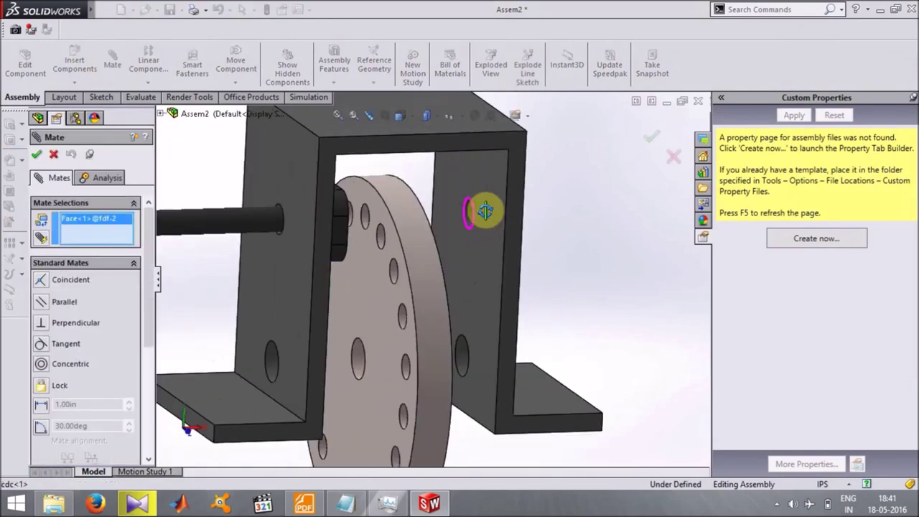
{"action": "left_click", "coordinate": [468, 220]}
{"action": "scroll", "coordinate": [473, 255], "scroll_direction": "up", "scroll_amount": 5}
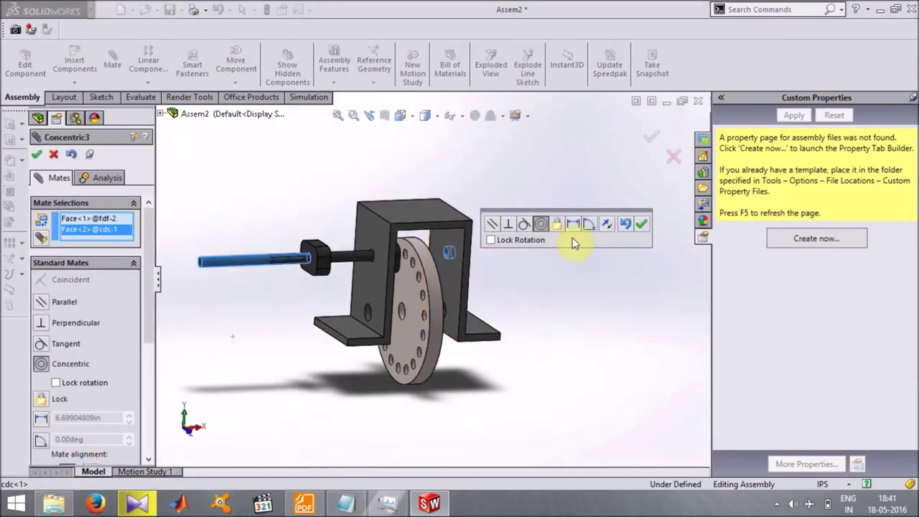
{"action": "left_click", "coordinate": [608, 225]}
{"action": "left_click", "coordinate": [641, 224]}
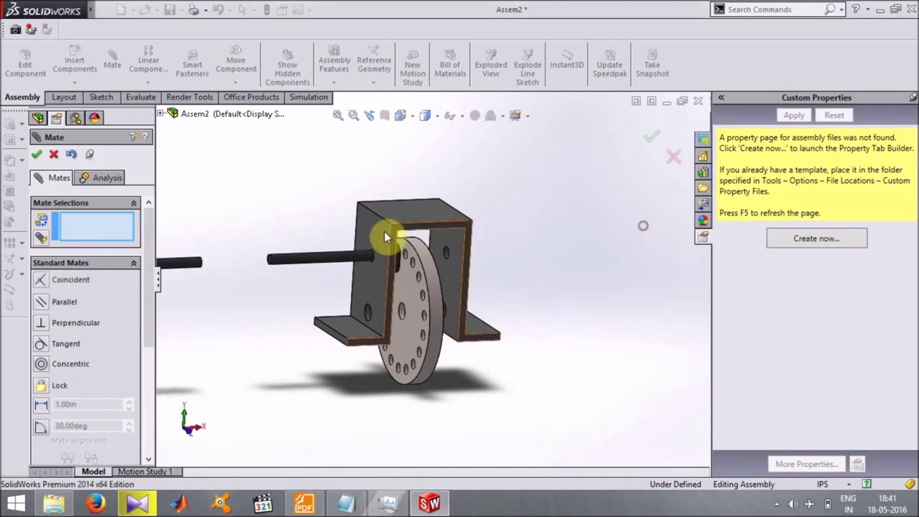
{"action": "left_click_drag", "start_coordinate": [244, 262], "coordinate": [564, 224]}
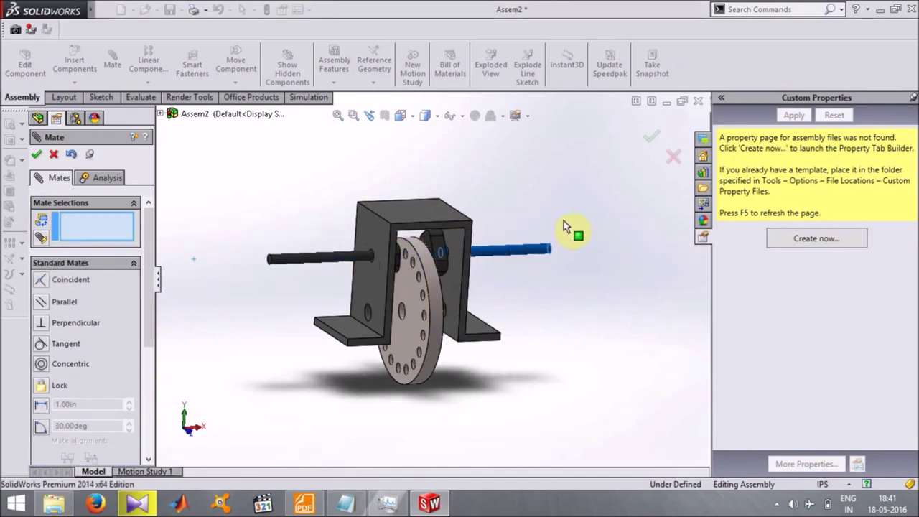
Mate the second shaft's flat face parallel to the bracket's top face
{"action": "left_click", "coordinate": [450, 245]}
{"action": "middle_click_drag", "start_coordinate": [449, 246], "coordinate": [446, 238]}
{"action": "left_click", "coordinate": [446, 231]}
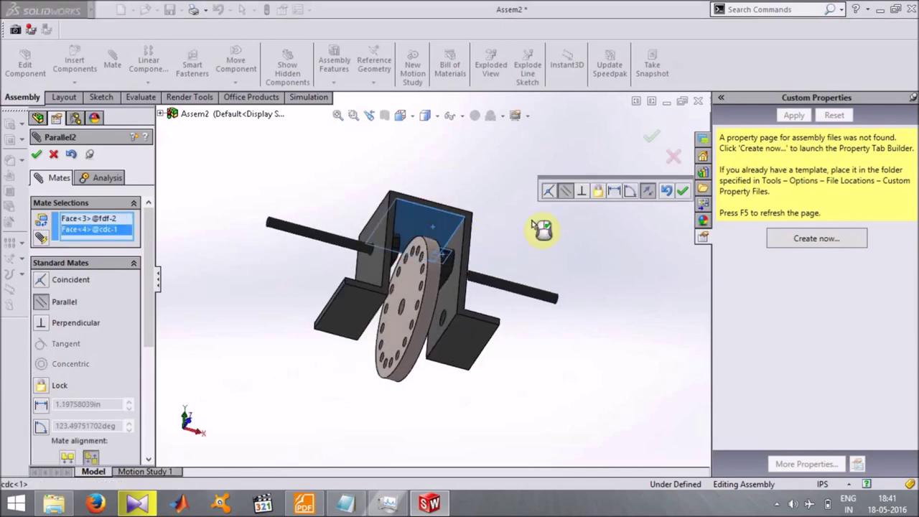
{"action": "left_click", "coordinate": [681, 191]}
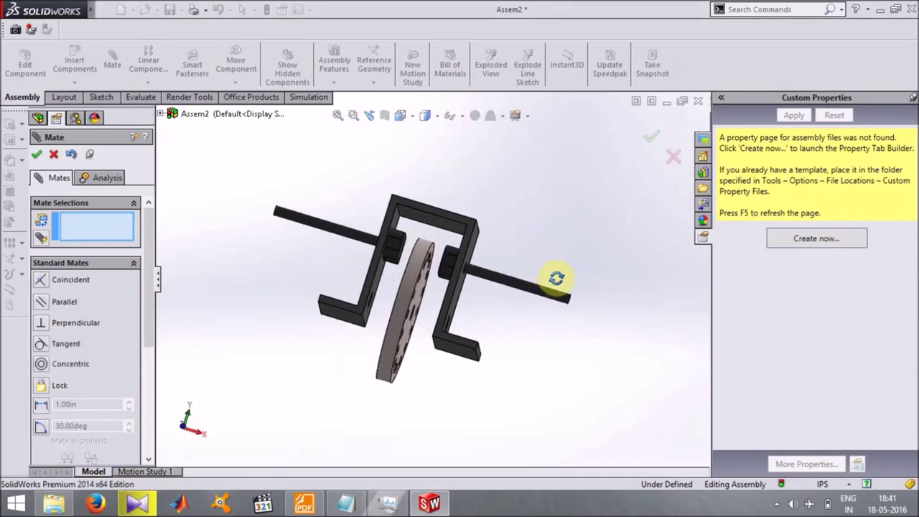
{"action": "left_click", "coordinate": [54, 157]}
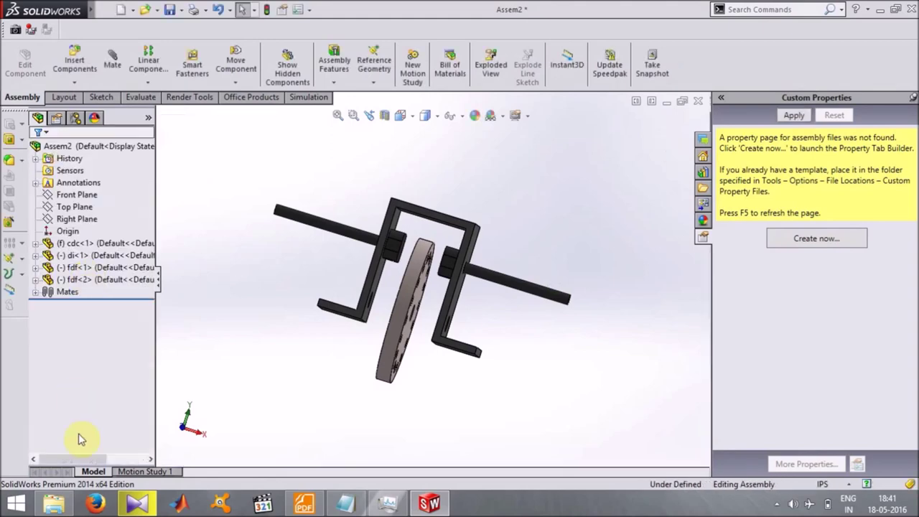
{"action": "left_click", "coordinate": [236, 63]}
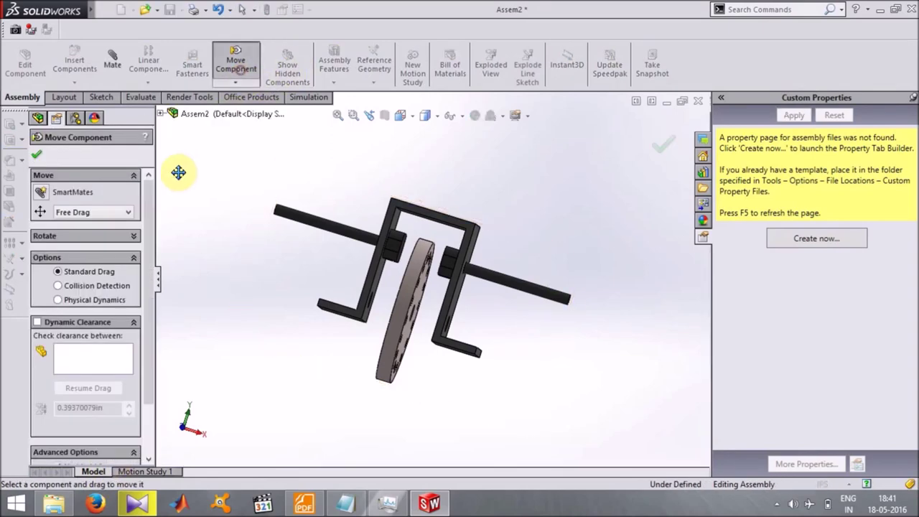
Set Move Component collision detection to Stop at collision, then select Notepad's old note
{"action": "left_click", "coordinate": [57, 299]}
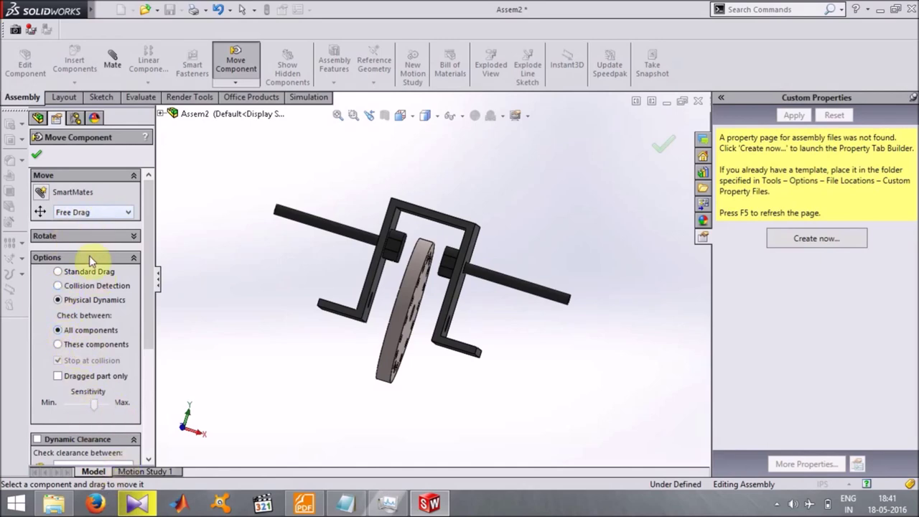
{"action": "left_click", "coordinate": [57, 285]}
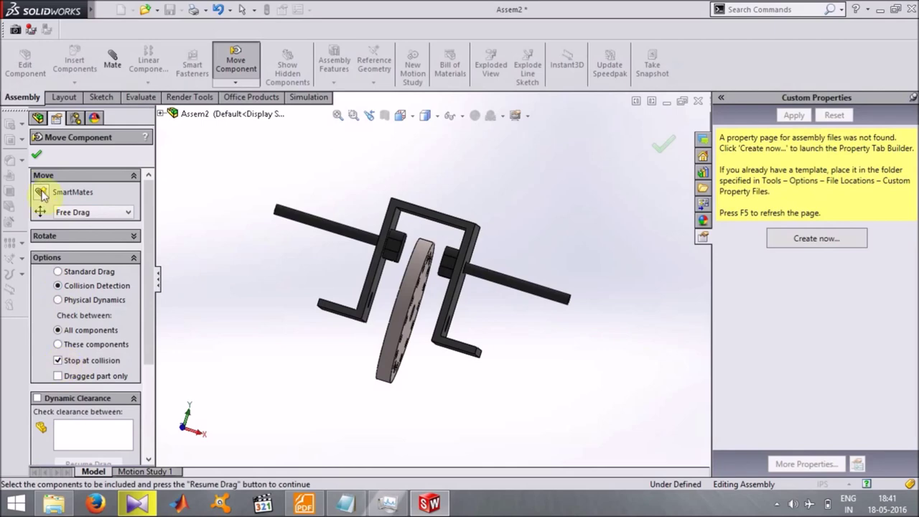
{"action": "left_click", "coordinate": [37, 158]}
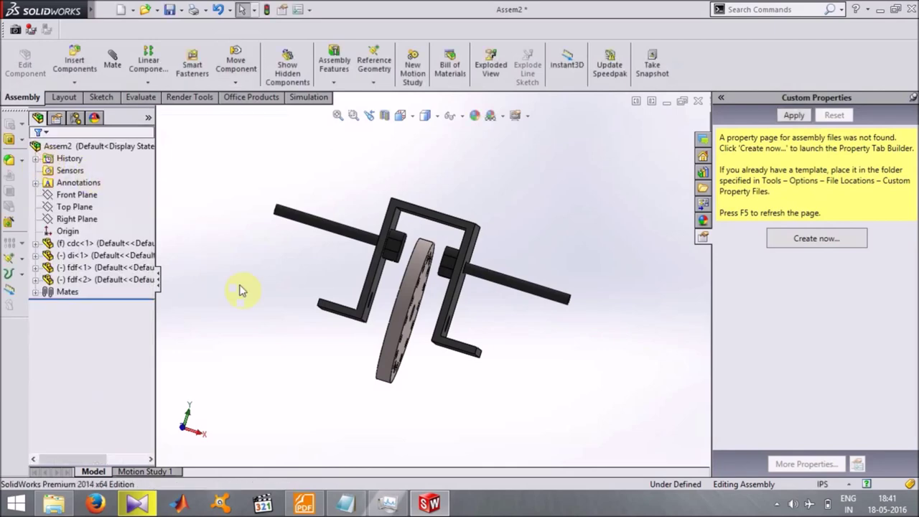
{"action": "left_click", "coordinate": [347, 503]}
{"action": "left_click_drag", "start_coordinate": [581, 94], "coordinate": [287, 65]}
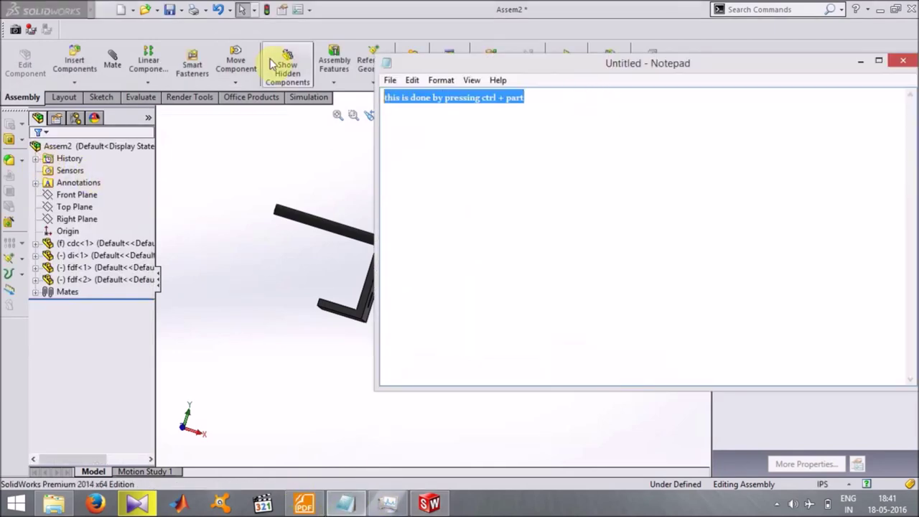
Replace the note with 'make sure you have dobe that step that i show now' and minimise Notepad
{"action": "key", "text": "BackSpace"}
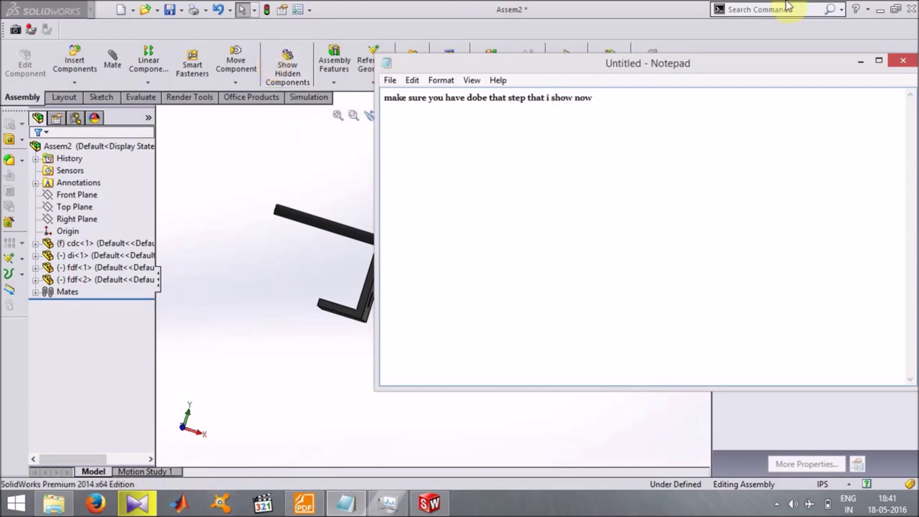
{"action": "left_click", "coordinate": [856, 65]}
{"action": "middle_click_drag", "start_coordinate": [584, 195], "coordinate": [600, 184]}
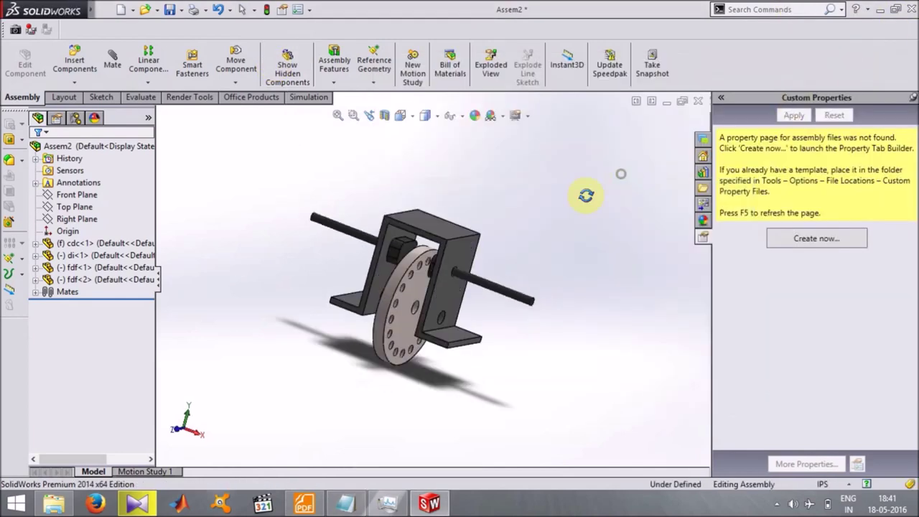
Enable the SolidWorks Motion add-in and set Motion Study 1 to Motion Analysis
{"action": "scroll", "coordinate": [401, 266], "scroll_direction": "up", "scroll_amount": 3}
{"action": "scroll", "coordinate": [430, 248], "scroll_direction": "up", "scroll_amount": 3}
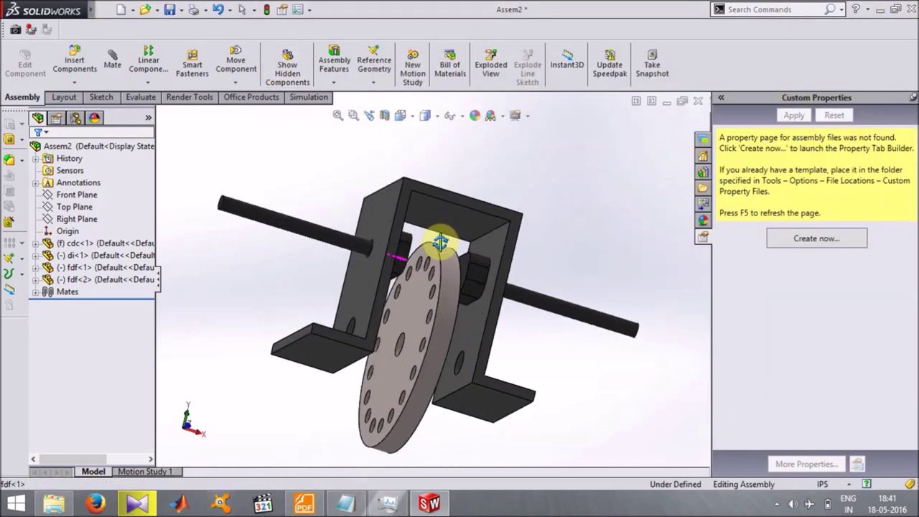
{"action": "left_click", "coordinate": [154, 471]}
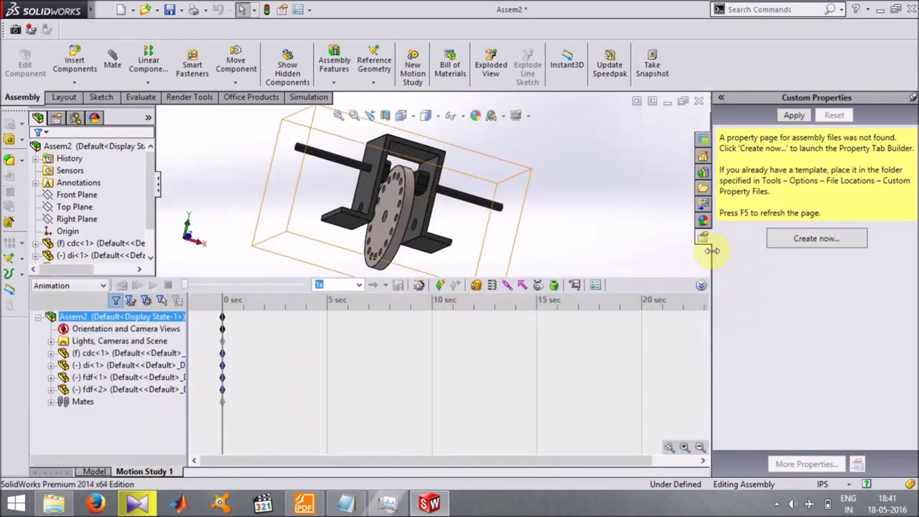
{"action": "left_click", "coordinate": [238, 99]}
{"action": "left_click", "coordinate": [82, 285]}
{"action": "left_click", "coordinate": [68, 323]}
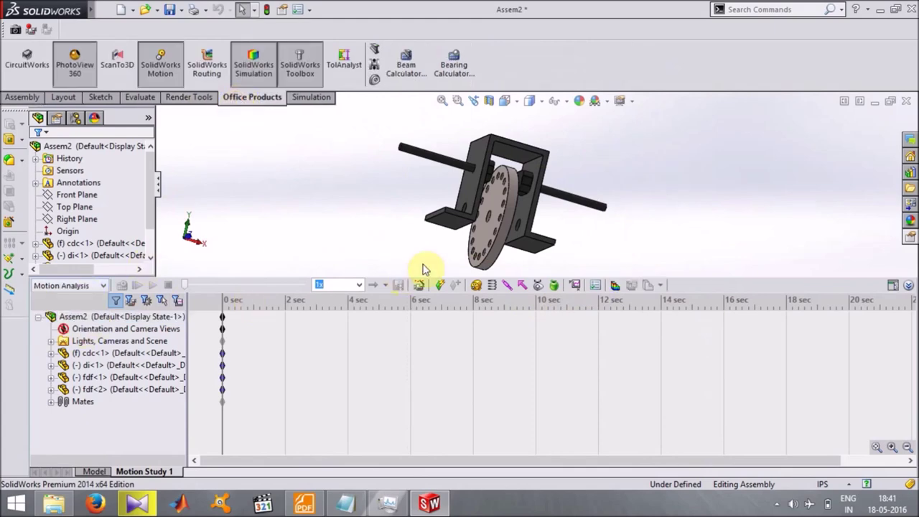
Add a reversed rotary motor on the disc face, relative to the cdc bracket
{"action": "left_click", "coordinate": [476, 285]}
{"action": "left_click", "coordinate": [495, 198]}
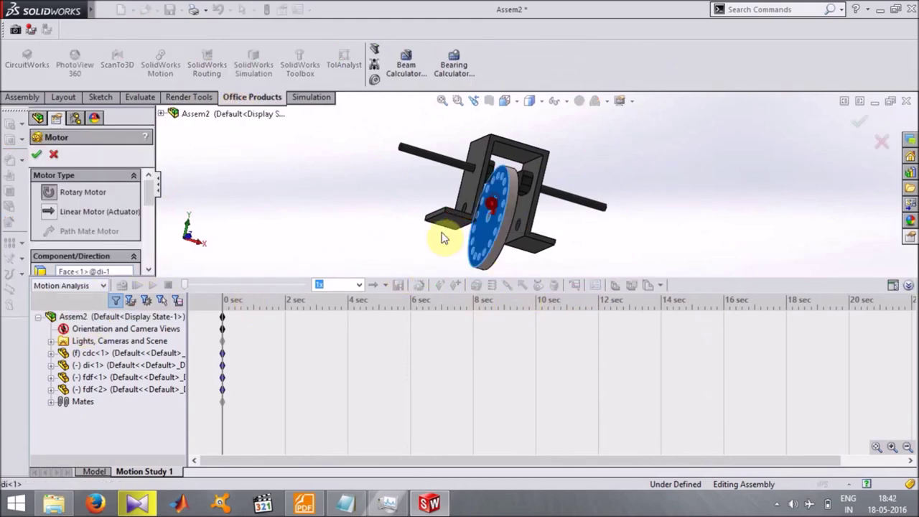
{"action": "scroll", "coordinate": [150, 203], "scroll_direction": "down", "scroll_amount": 3}
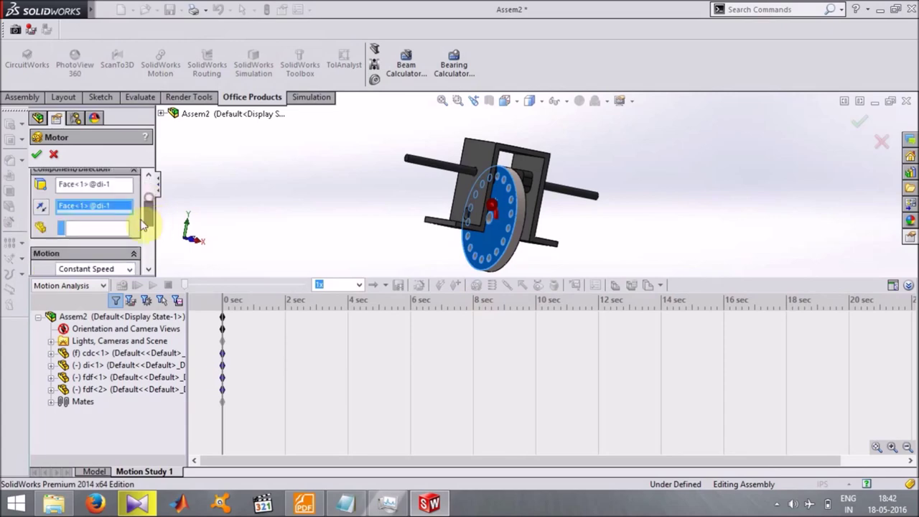
{"action": "left_click", "coordinate": [42, 208]}
{"action": "scroll", "coordinate": [150, 213], "scroll_direction": "down", "scroll_amount": 2}
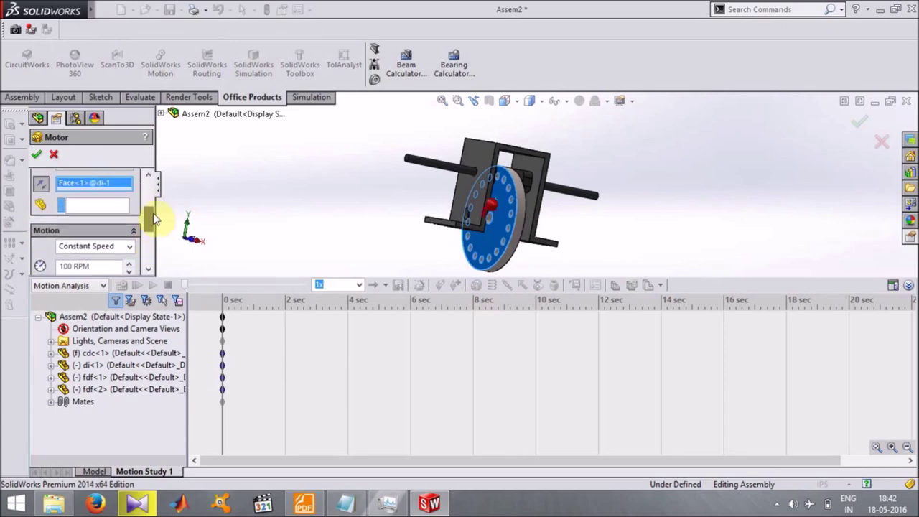
{"action": "left_click", "coordinate": [464, 184]}
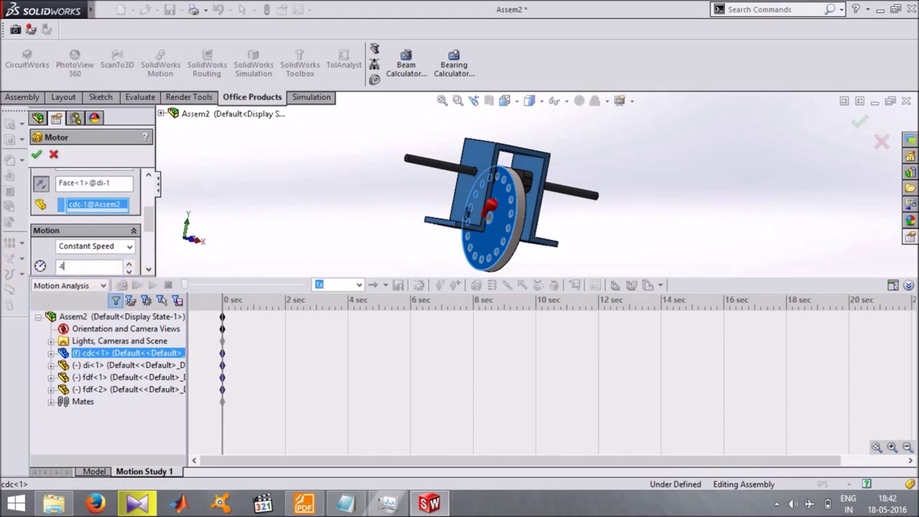
{"action": "left_click", "coordinate": [36, 154]}
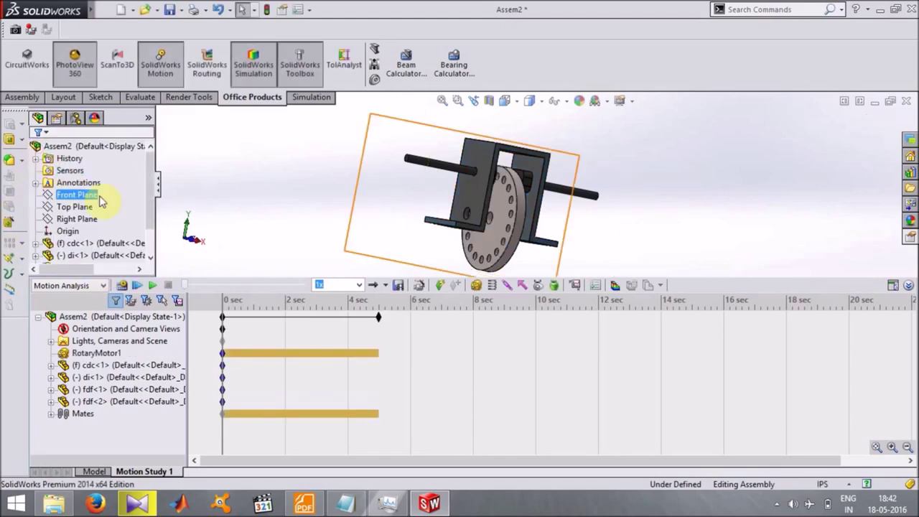
{"action": "left_click", "coordinate": [493, 317]}
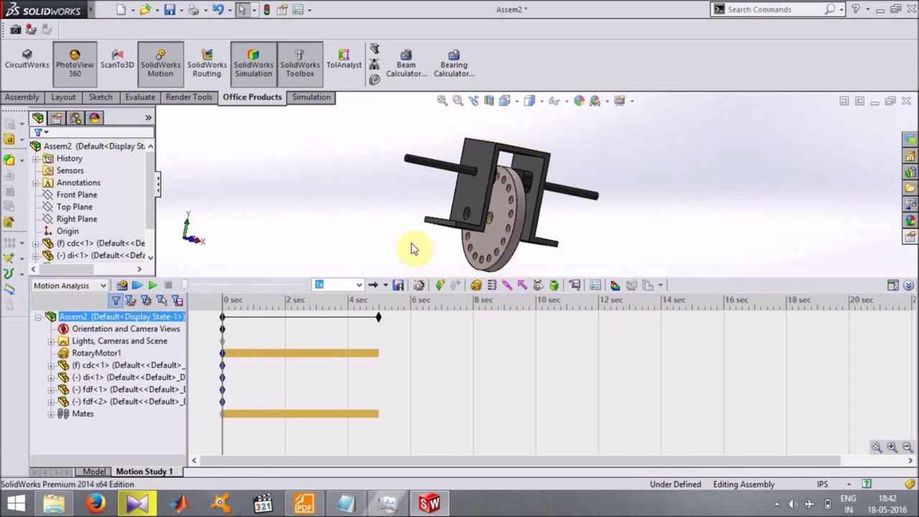
Abandon a first force attempt and switch the document units to MMGS
{"action": "left_click", "coordinate": [521, 287]}
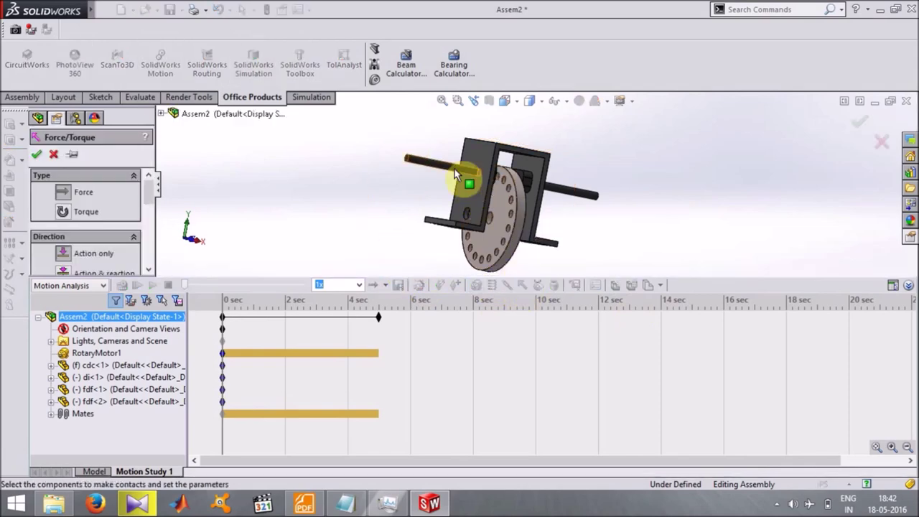
{"action": "scroll", "coordinate": [162, 215], "scroll_direction": "down", "scroll_amount": 5}
{"action": "left_click", "coordinate": [92, 219]}
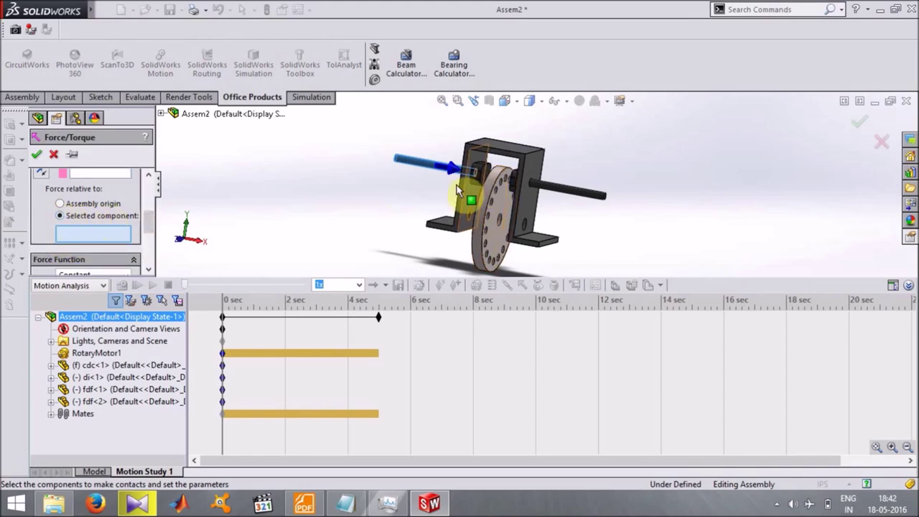
{"action": "left_click", "coordinate": [470, 206]}
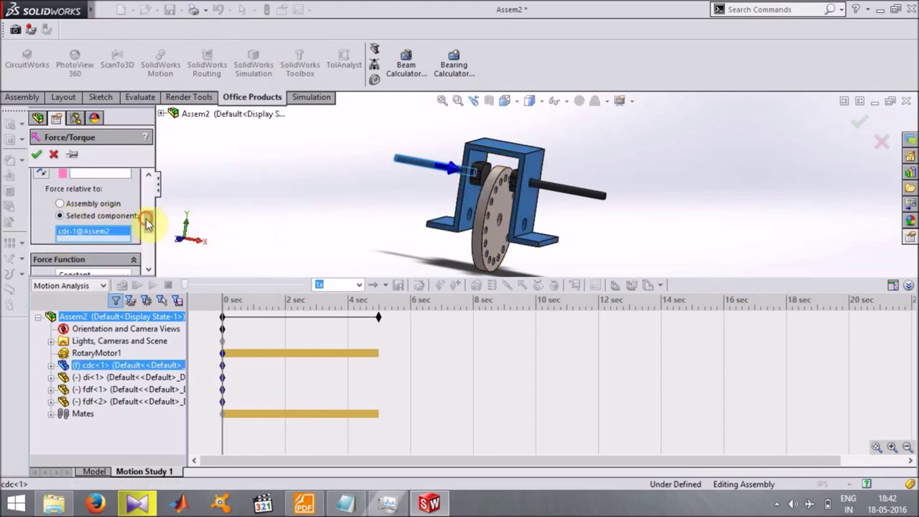
{"action": "scroll", "coordinate": [146, 224], "scroll_direction": "down", "scroll_amount": 3}
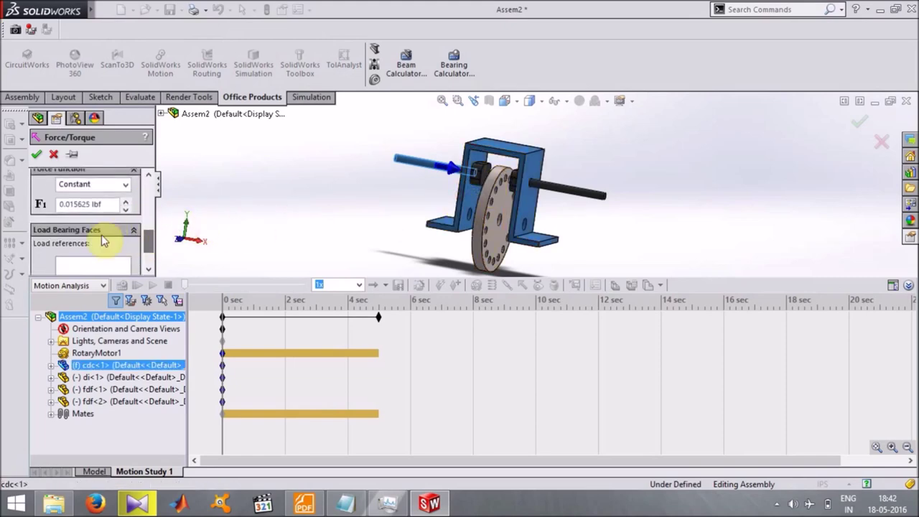
{"action": "left_click", "coordinate": [52, 155]}
{"action": "left_click", "coordinate": [836, 483]}
{"action": "left_click", "coordinate": [804, 434]}
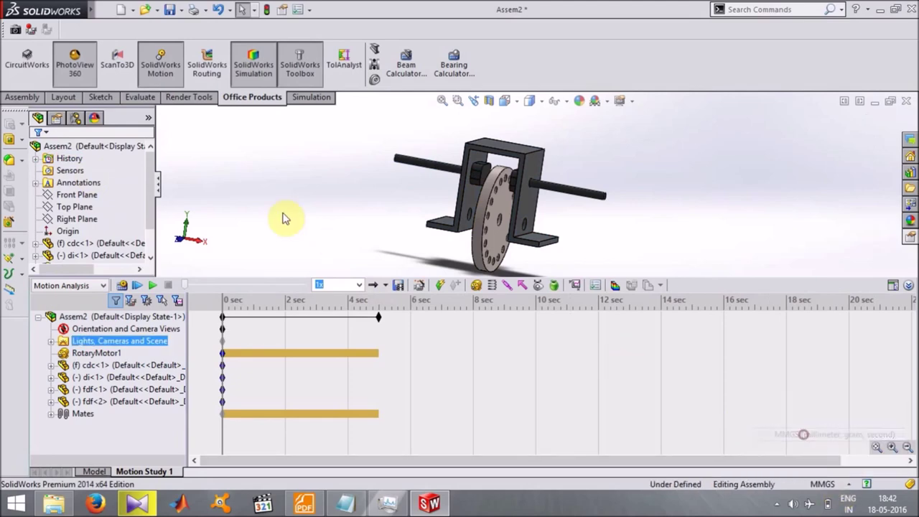
Add Force1, 100 N on the left shaft end face, relative to the cdc bracket
{"action": "left_click", "coordinate": [522, 285]}
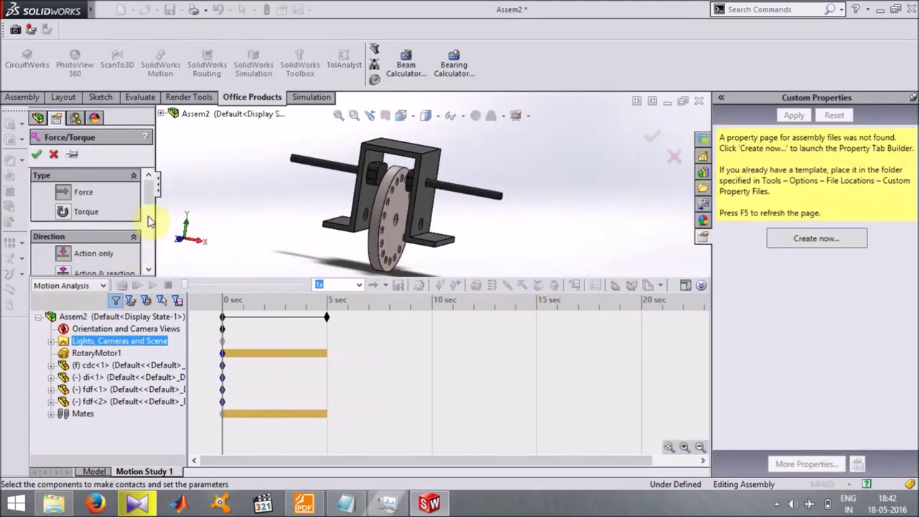
{"action": "scroll", "coordinate": [147, 208], "scroll_direction": "down", "scroll_amount": 2}
{"action": "scroll", "coordinate": [137, 219], "scroll_direction": "down", "scroll_amount": 2}
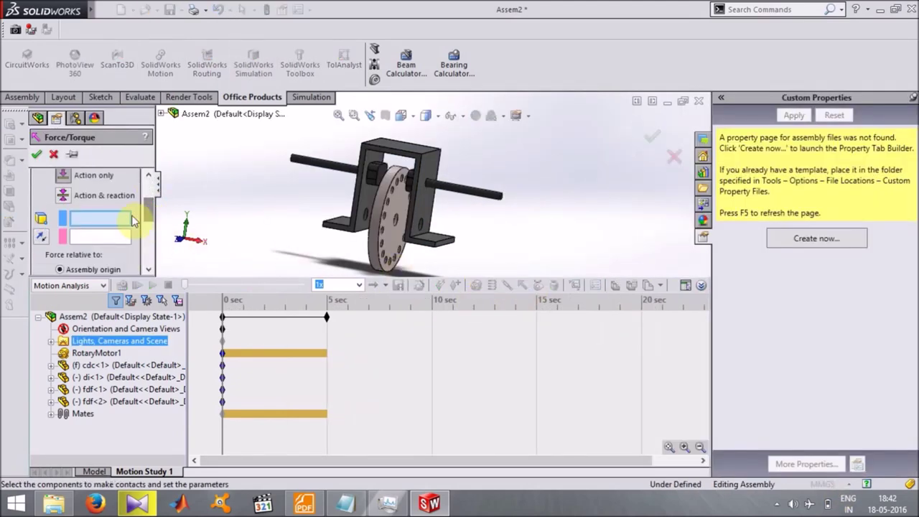
{"action": "left_click", "coordinate": [325, 164]}
{"action": "scroll", "coordinate": [147, 213], "scroll_direction": "down", "scroll_amount": 3}
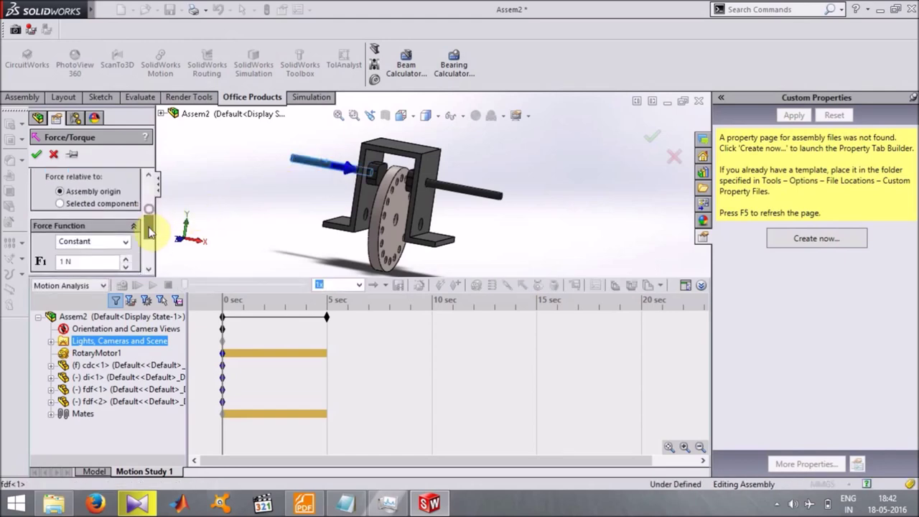
{"action": "left_click", "coordinate": [59, 203]}
{"action": "left_click", "coordinate": [340, 235]}
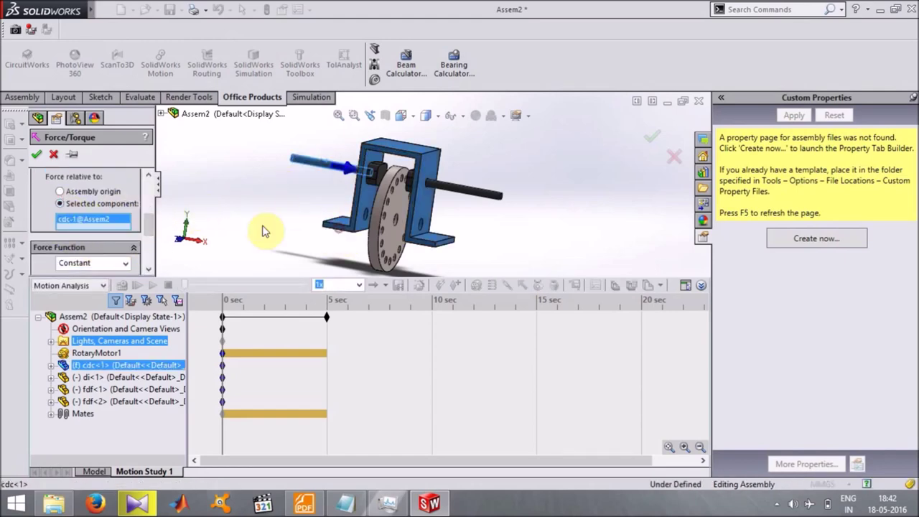
{"action": "scroll", "coordinate": [147, 233], "scroll_direction": "down", "scroll_amount": 3}
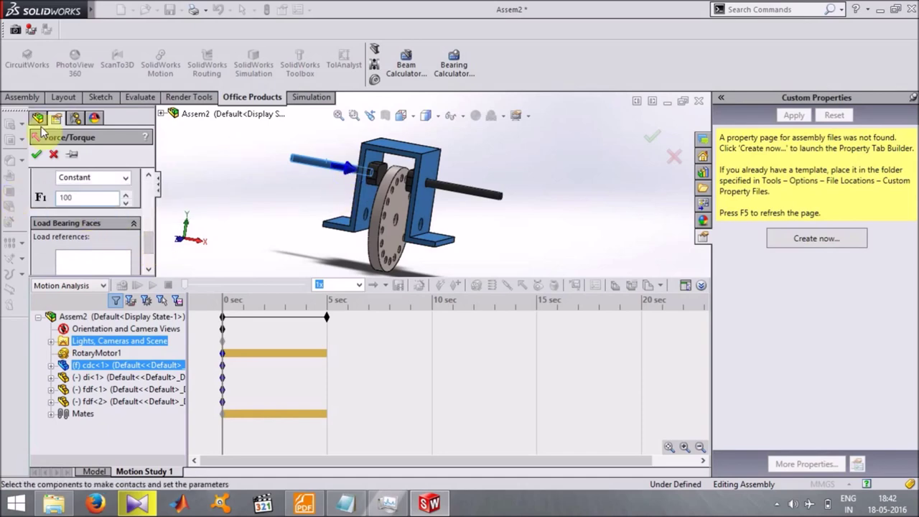
{"action": "left_click", "coordinate": [35, 154]}
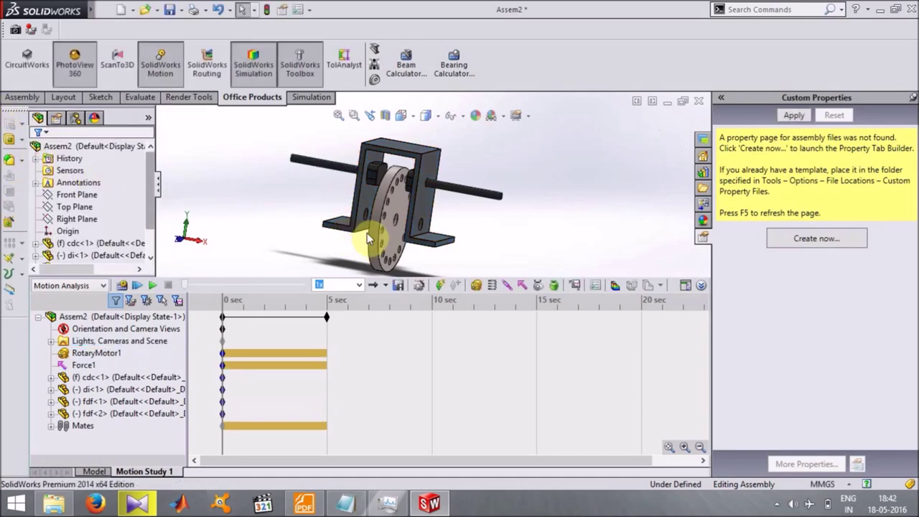
Add Force2, 100 N on the right shaft end face, relative to the cdc bracket
{"action": "left_click", "coordinate": [521, 285]}
{"action": "left_click", "coordinate": [411, 195]}
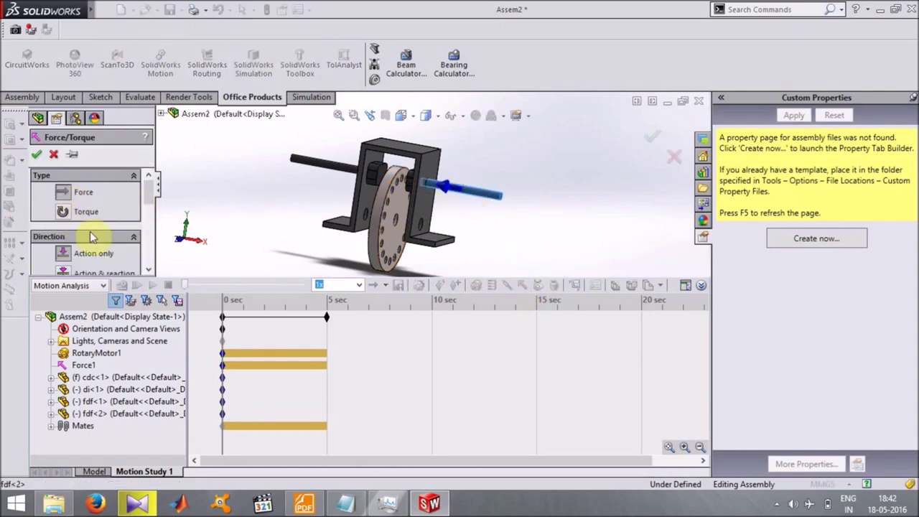
{"action": "scroll", "coordinate": [143, 188], "scroll_direction": "down", "scroll_amount": 2}
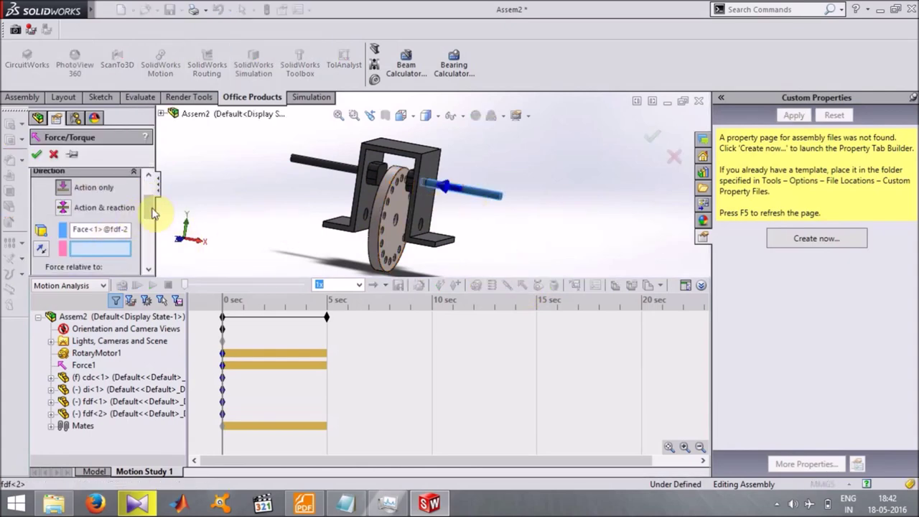
{"action": "scroll", "coordinate": [143, 215], "scroll_direction": "down", "scroll_amount": 3}
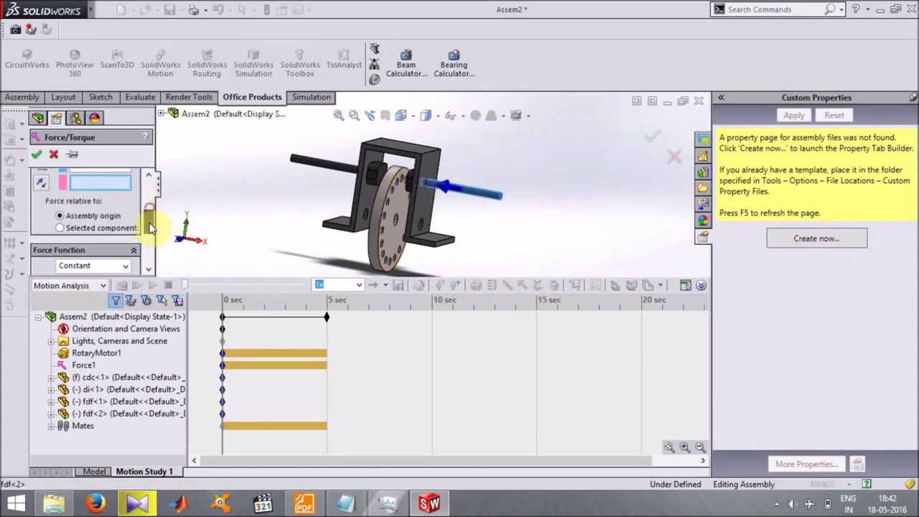
{"action": "left_click", "coordinate": [336, 224]}
{"action": "scroll", "coordinate": [151, 222], "scroll_direction": "down", "scroll_amount": 3}
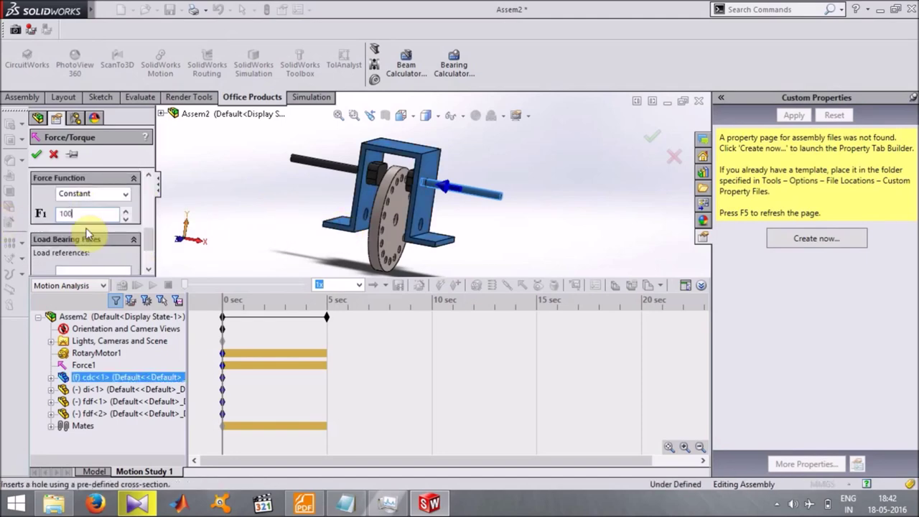
{"action": "left_click", "coordinate": [38, 155]}
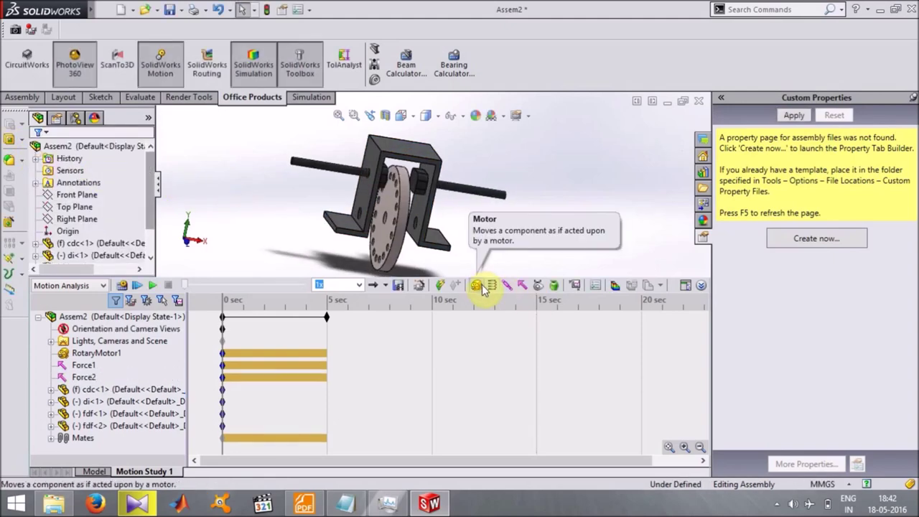
Start a contact using contact groups, with the disc di-1 in the first group
{"action": "left_click", "coordinate": [537, 285]}
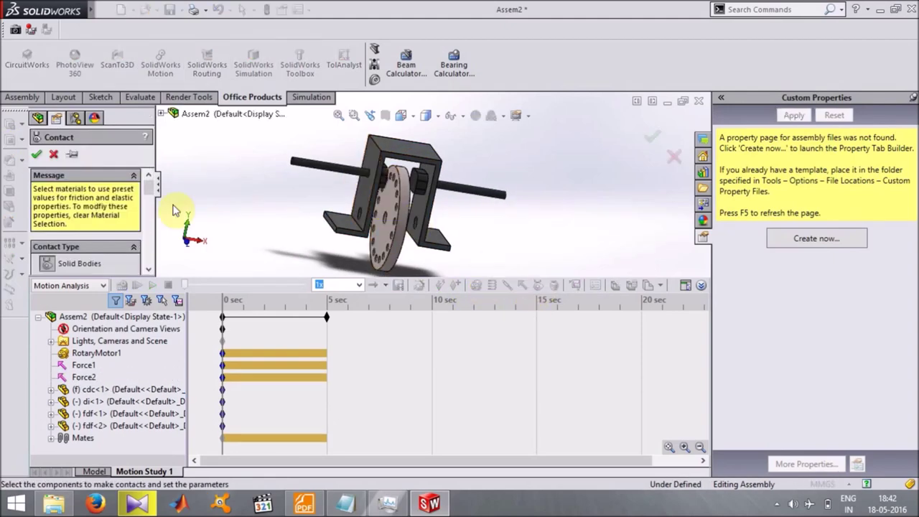
{"action": "scroll", "coordinate": [153, 183], "scroll_direction": "down", "scroll_amount": 3}
{"action": "left_click", "coordinate": [52, 228]}
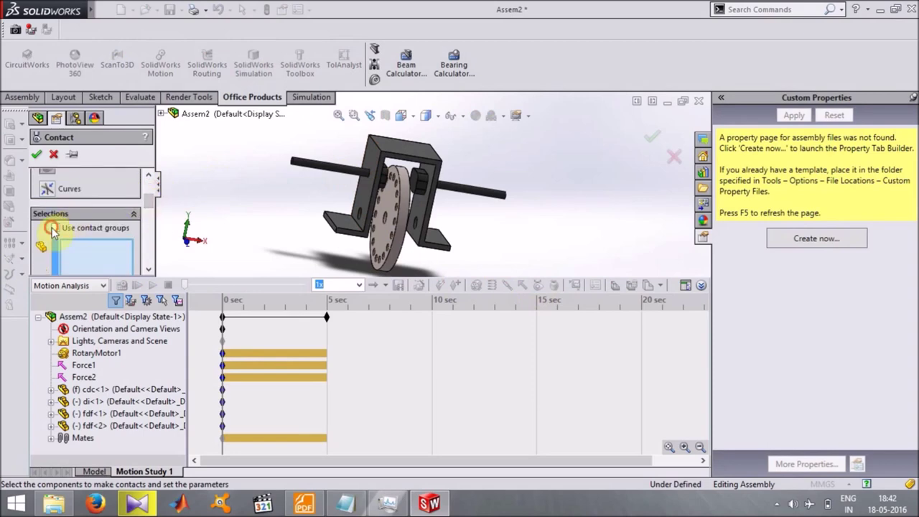
{"action": "scroll", "coordinate": [172, 240], "scroll_direction": "down", "scroll_amount": 2}
{"action": "left_click_drag", "start_coordinate": [148, 188], "coordinate": [147, 215]}
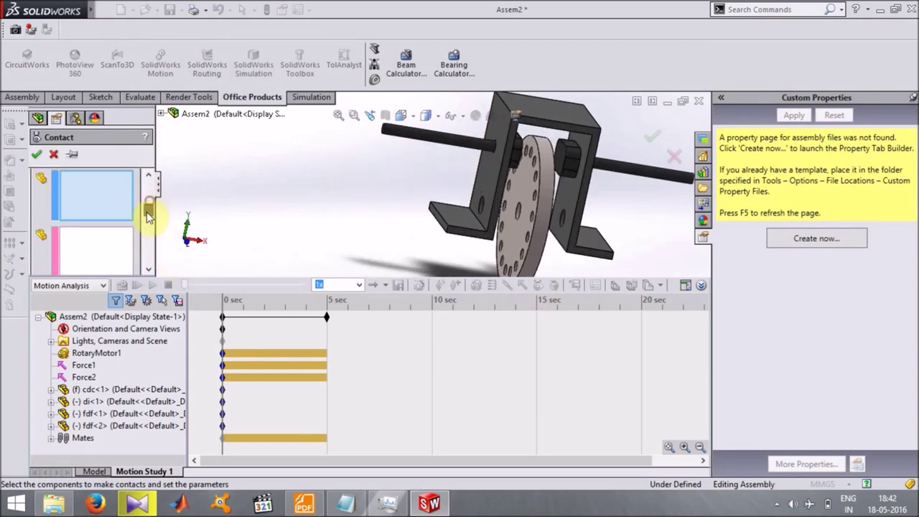
{"action": "left_click", "coordinate": [525, 199]}
Put fdf-1 and fdf-2 in the second contact group
{"action": "left_click", "coordinate": [114, 248]}
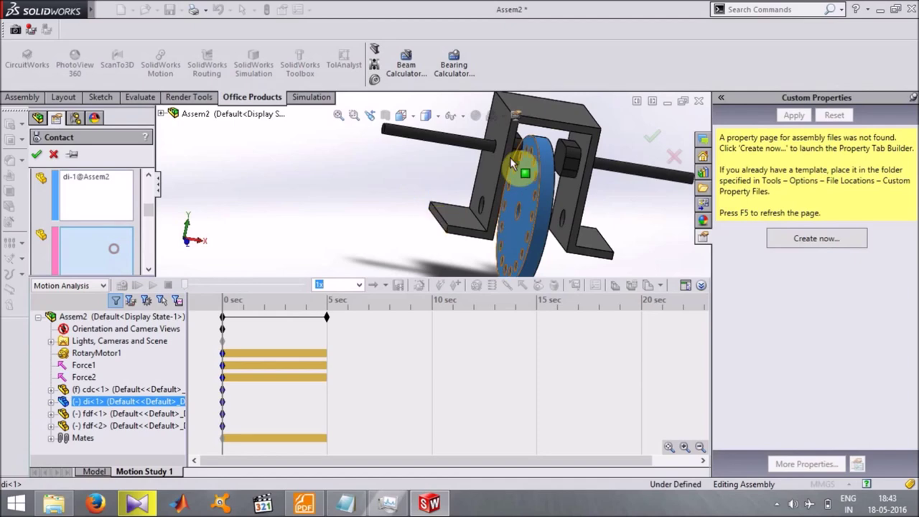
{"action": "left_click", "coordinate": [477, 145]}
{"action": "left_click", "coordinate": [631, 168]}
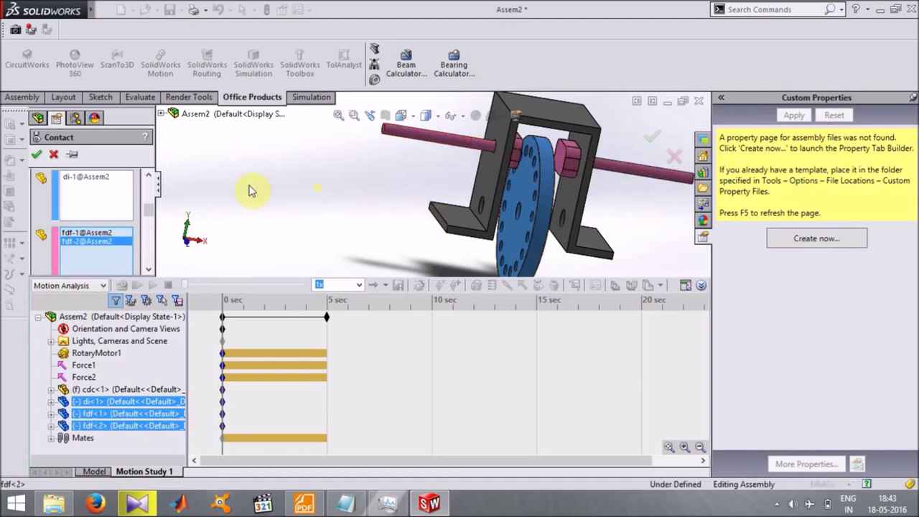
{"action": "left_click_drag", "start_coordinate": [149, 209], "coordinate": [148, 228]}
Set the contact materials to Aluminum (Dry) and Rubber (Dry)
{"action": "left_click", "coordinate": [94, 231]}
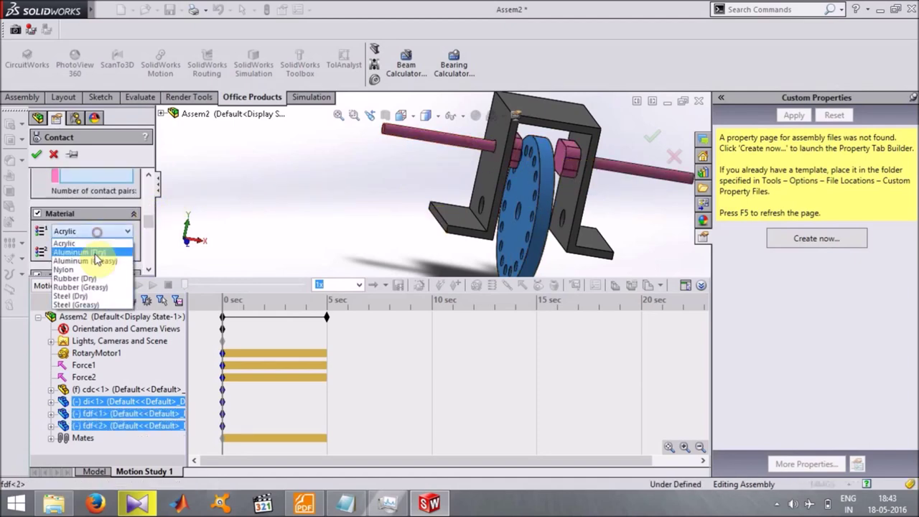
{"action": "left_click", "coordinate": [95, 253]}
{"action": "left_click", "coordinate": [91, 252]}
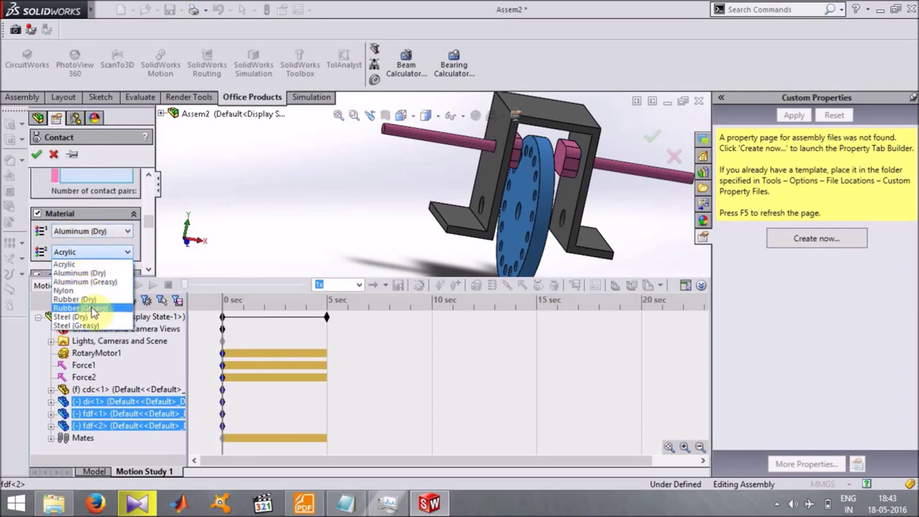
{"action": "left_click", "coordinate": [82, 298]}
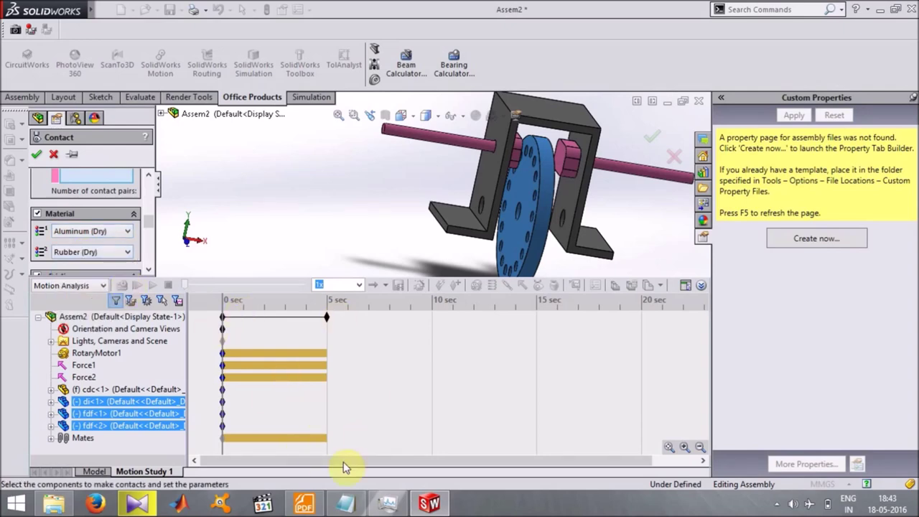
{"action": "left_click", "coordinate": [346, 503]}
Replace the Notepad reminder (disc in first block, brake in second) and confirm the contact
{"action": "key", "text": "ctrl+a"}
{"action": "key", "text": "BackSpace"}
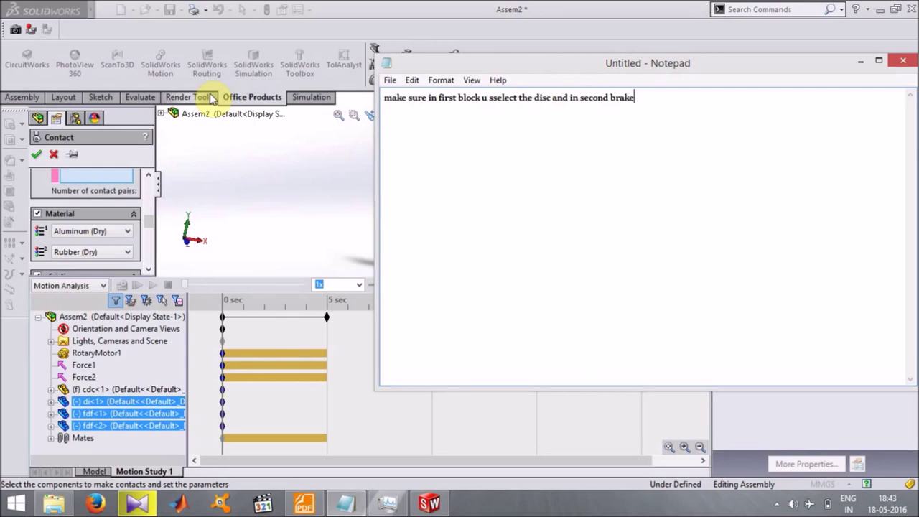
{"action": "left_click", "coordinate": [860, 61]}
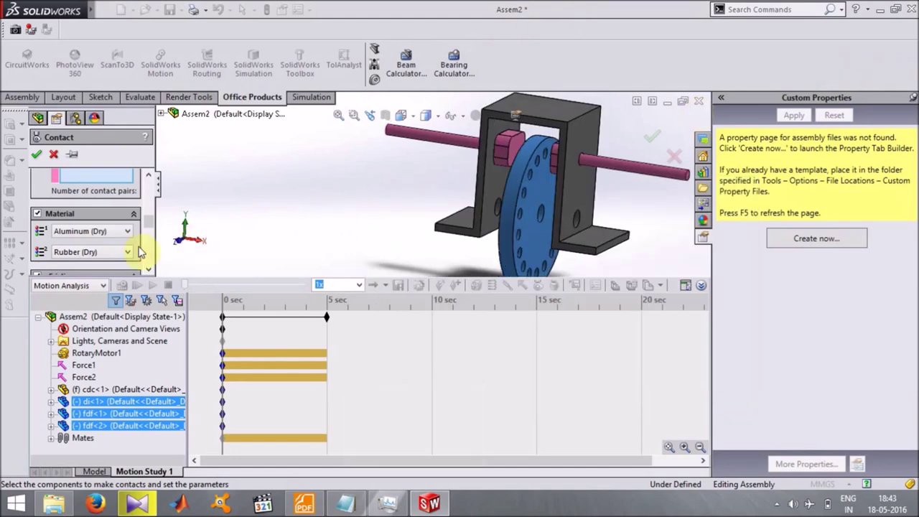
{"action": "left_click_drag", "start_coordinate": [148, 216], "coordinate": [149, 260]}
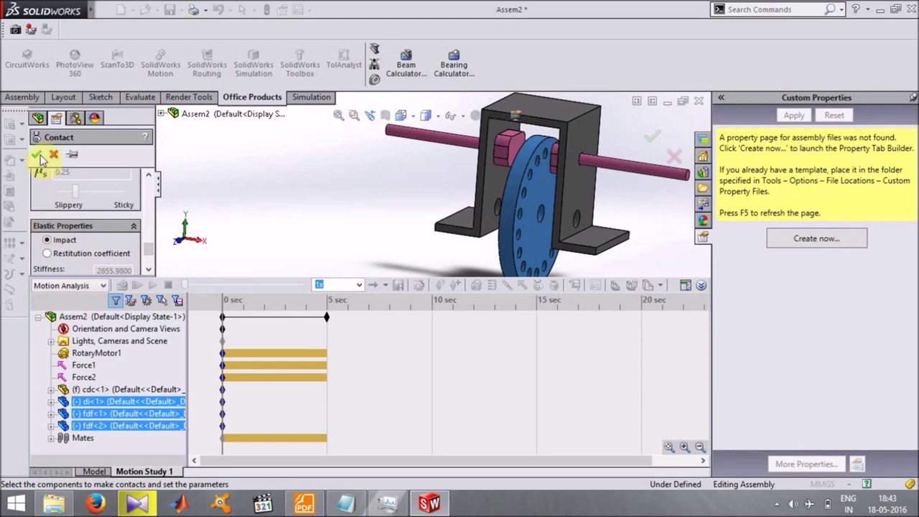
{"action": "left_click", "coordinate": [36, 154]}
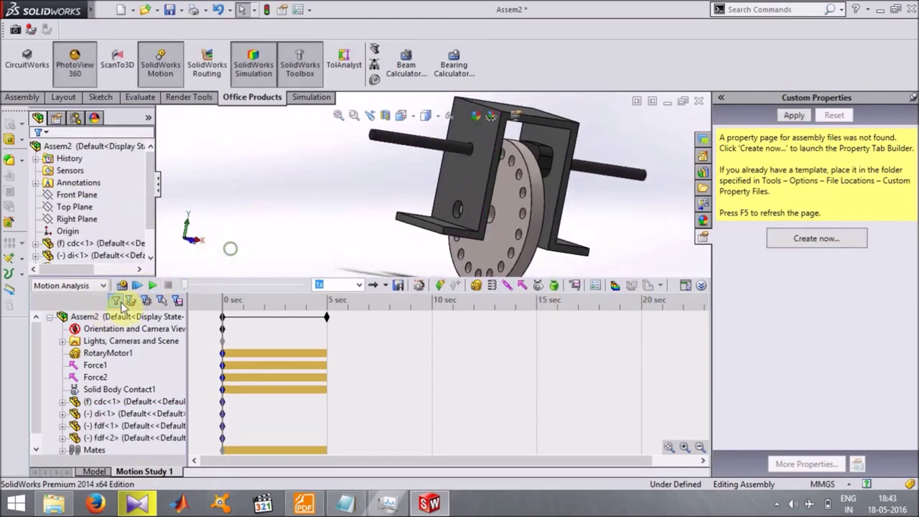
Calculate the motion study and clear the old instruction line in the Notepad note
{"action": "left_click", "coordinate": [119, 286]}
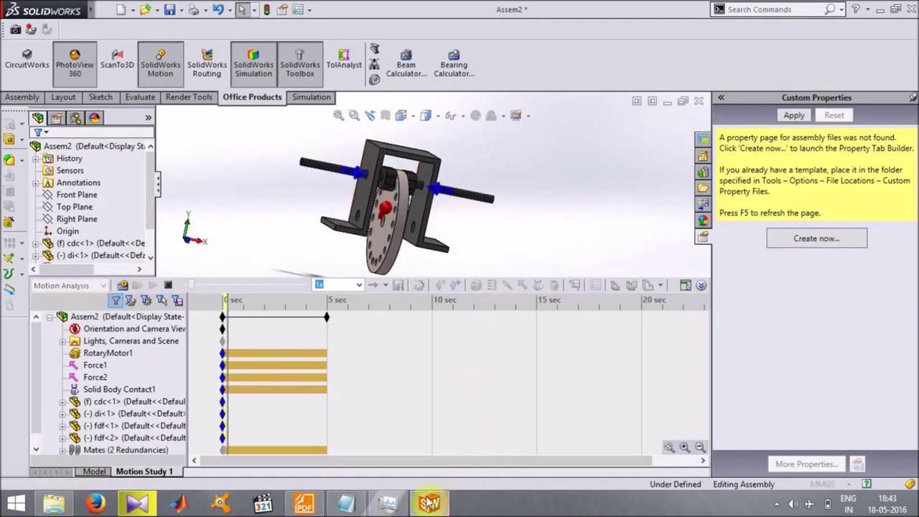
{"action": "left_click", "coordinate": [350, 507]}
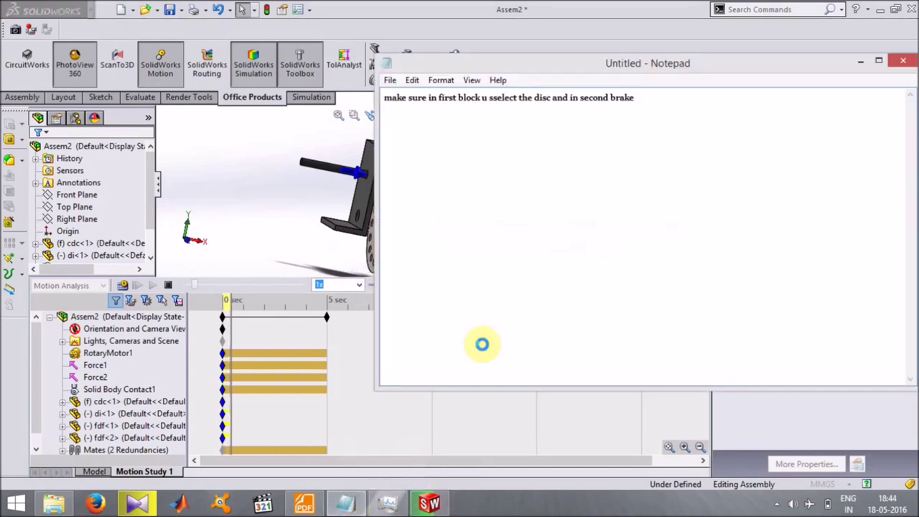
{"action": "left_click_drag", "start_coordinate": [677, 92], "coordinate": [287, 71]}
{"action": "key", "text": "BackSpace"}
Write 'the disc will rotate only for showing purposes… calculate the impact of brake' in Notepad
{"action": "type", "text": "the"}
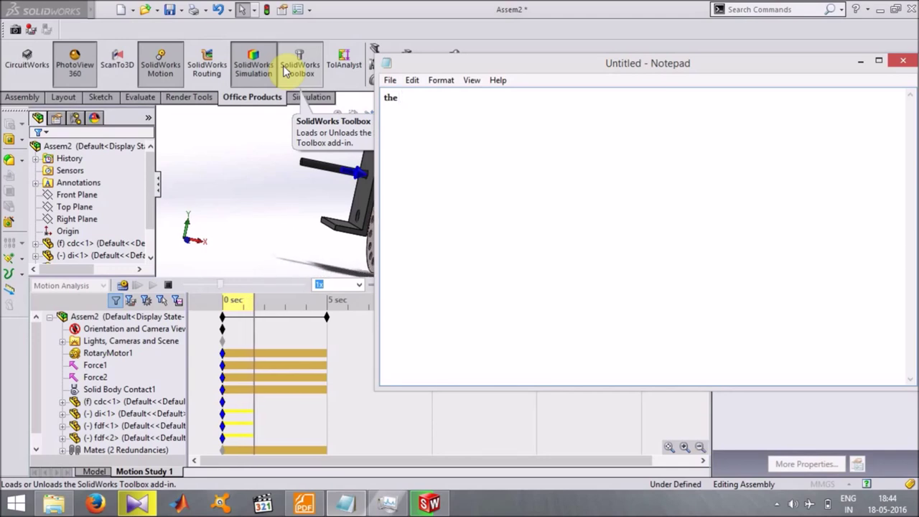
{"action": "type", "text": " di"}
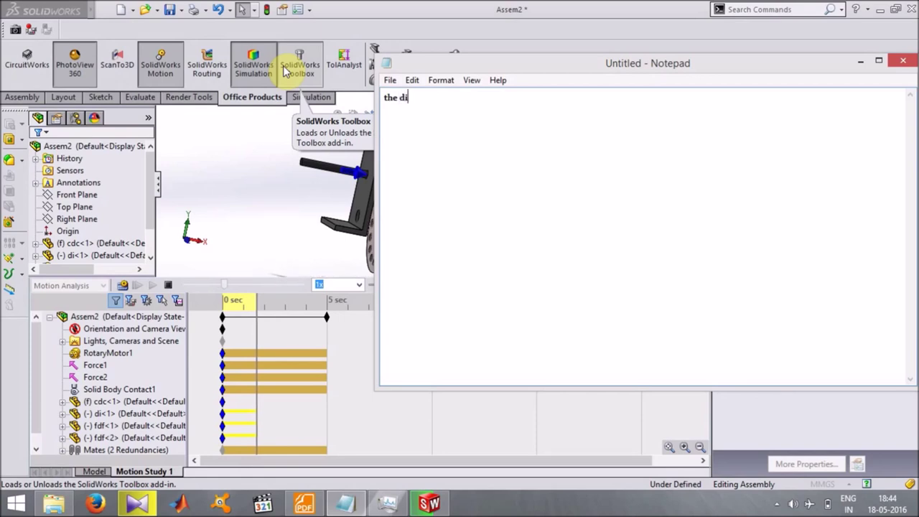
{"action": "type", "text": "sc"}
{"action": "left_click", "coordinate": [286, 70]}
{"action": "mouse_move", "coordinate": [687, 66]}
{"action": "left_mouse_down"}
{"action": "mouse_move", "coordinate": [659, 264]}
{"action": "mouse_move", "coordinate": [602, 299]}
{"action": "left_mouse_up"}
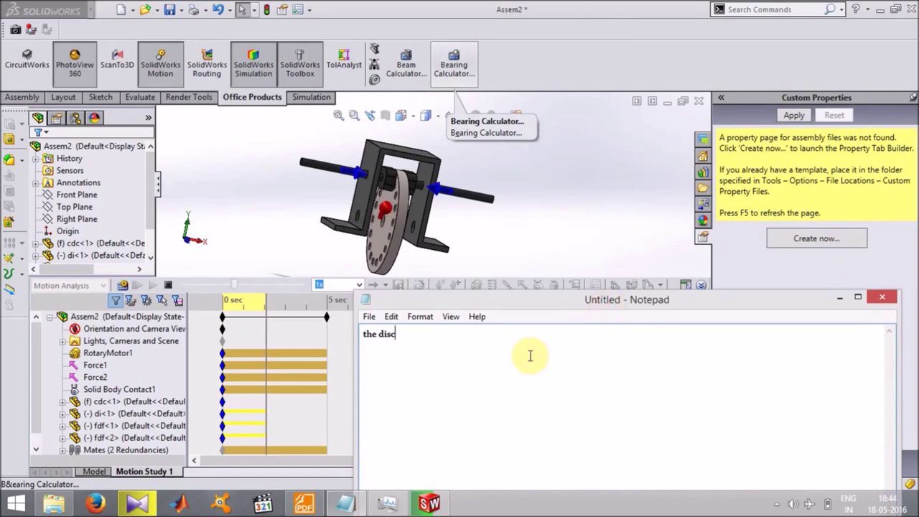
{"action": "type", "text": "will"}
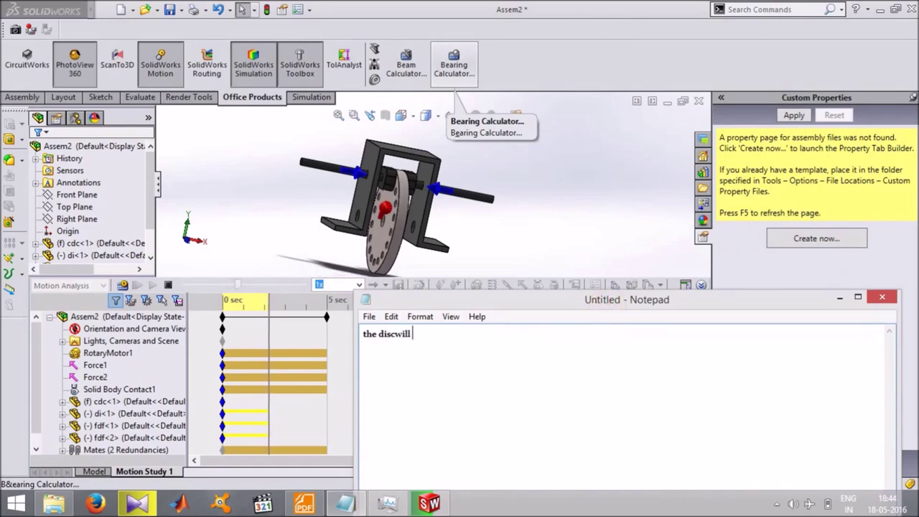
{"action": "key", "text": "Left"}
{"action": "key", "text": "Left"}
{"action": "key", "text": "Left"}
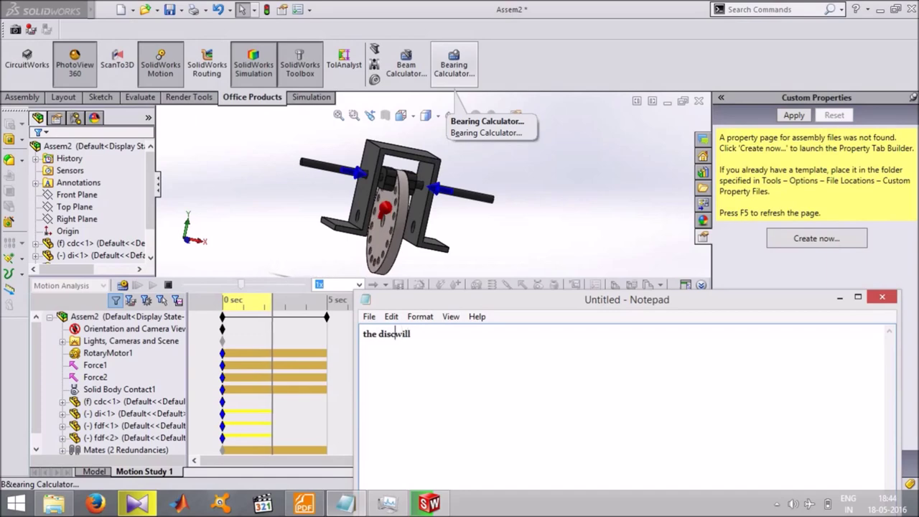
{"action": "key", "text": "Right"}
{"action": "key", "text": "Right"}
{"action": "key", "text": "Right"}
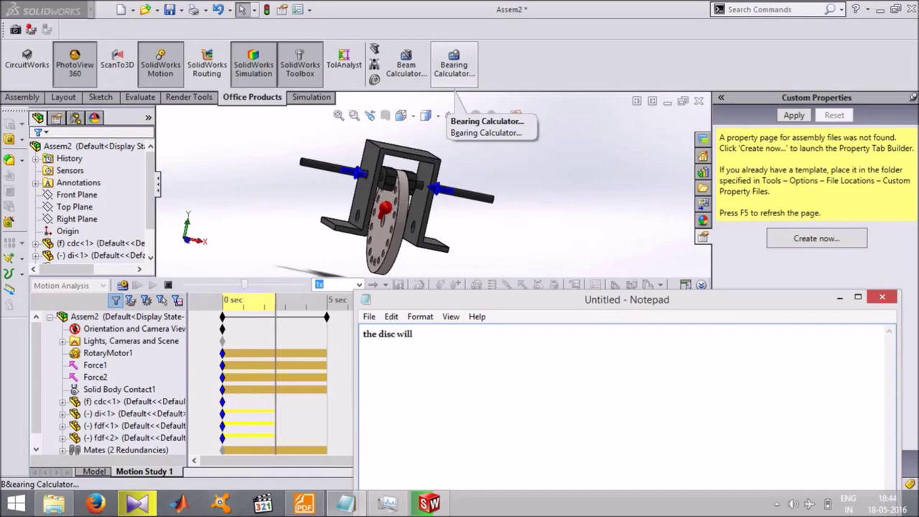
{"action": "type", "text": "rotate only for showing "}
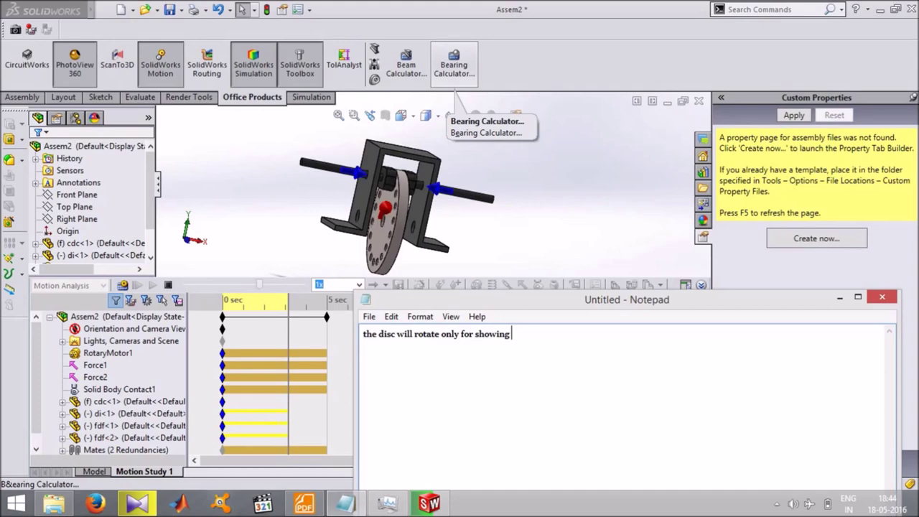
{"action": "type", "text": "purposes"}
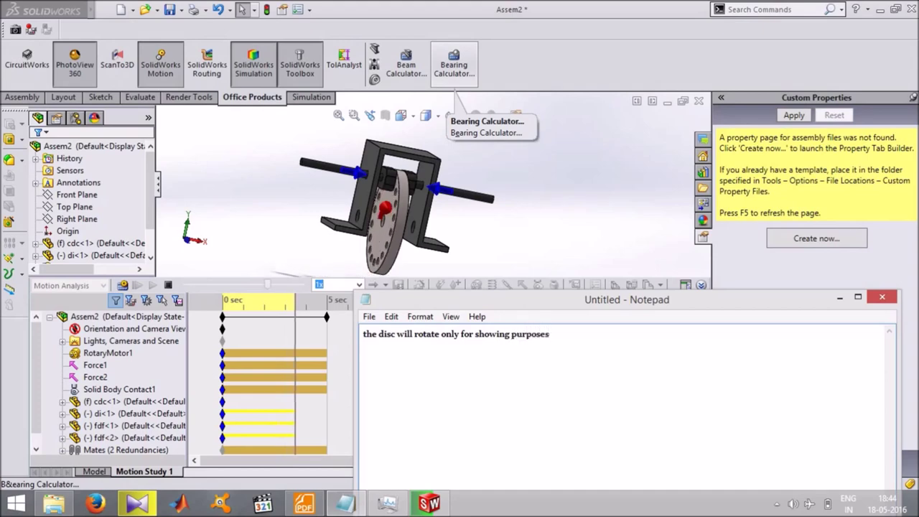
{"action": "type", "text": " after"}
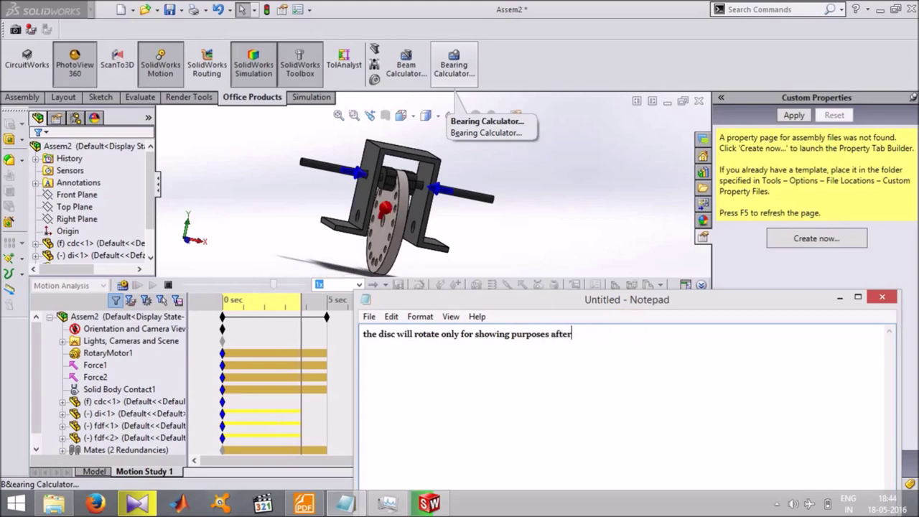
{"action": "type", "text": " it is done we will calculate the impact"}
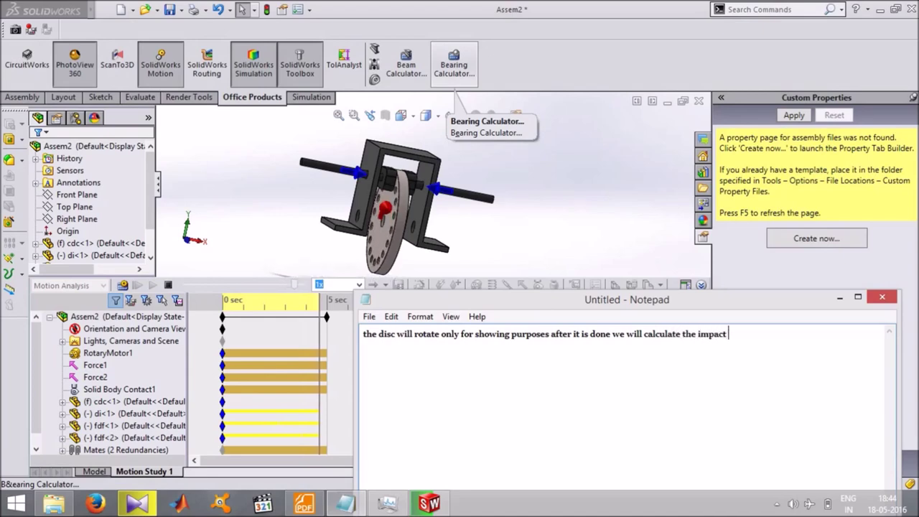
{"action": "type", "text": " of rak"}
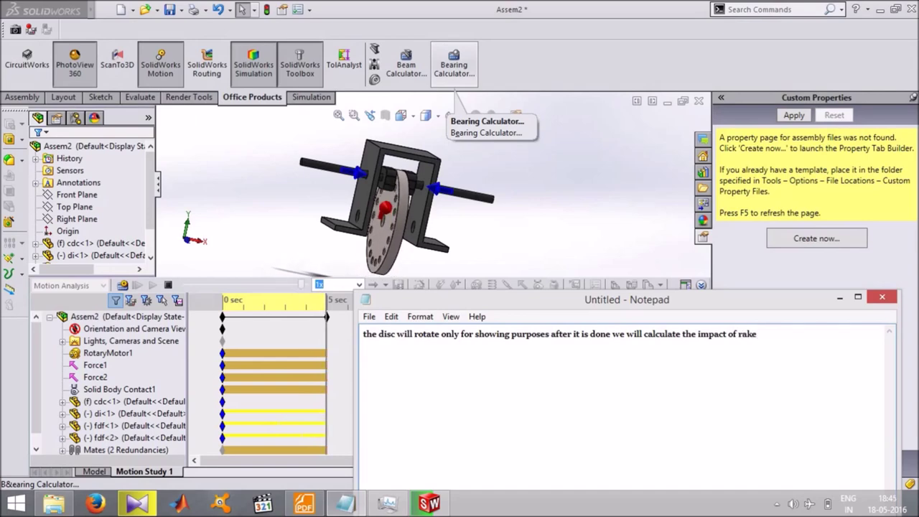
{"action": "type", "text": "e"}
{"action": "left_click", "coordinate": [738, 334]}
{"action": "type", "text": "b"}
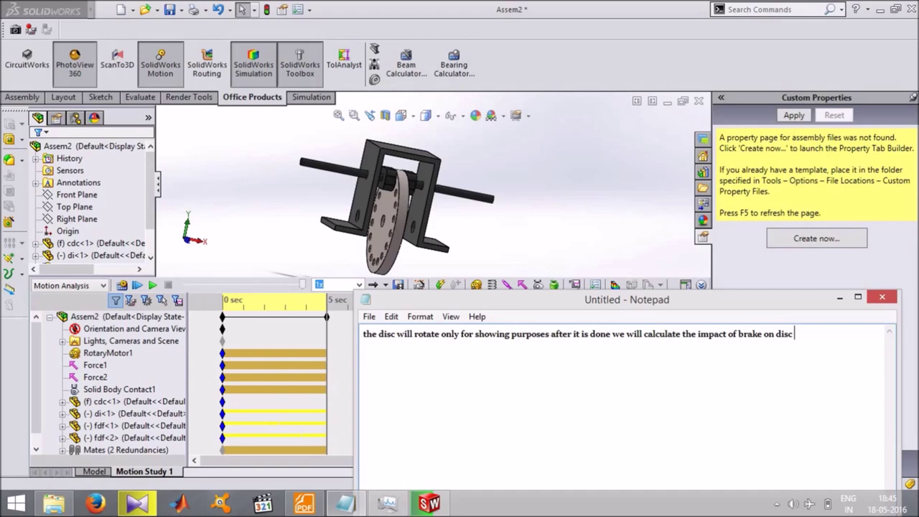
{"action": "left_click", "coordinate": [837, 297]}
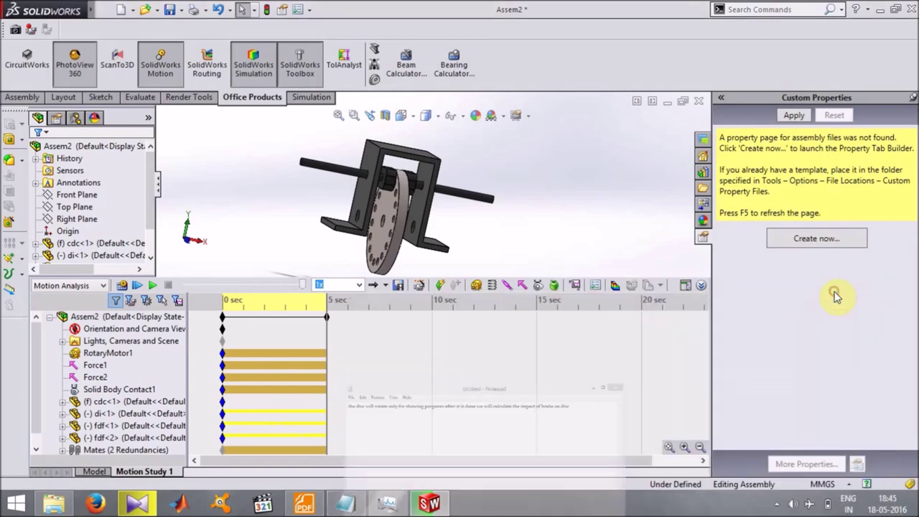
Start a Simulation Setup and choose the disc di<1> as the part to analyse
{"action": "left_click", "coordinate": [615, 284]}
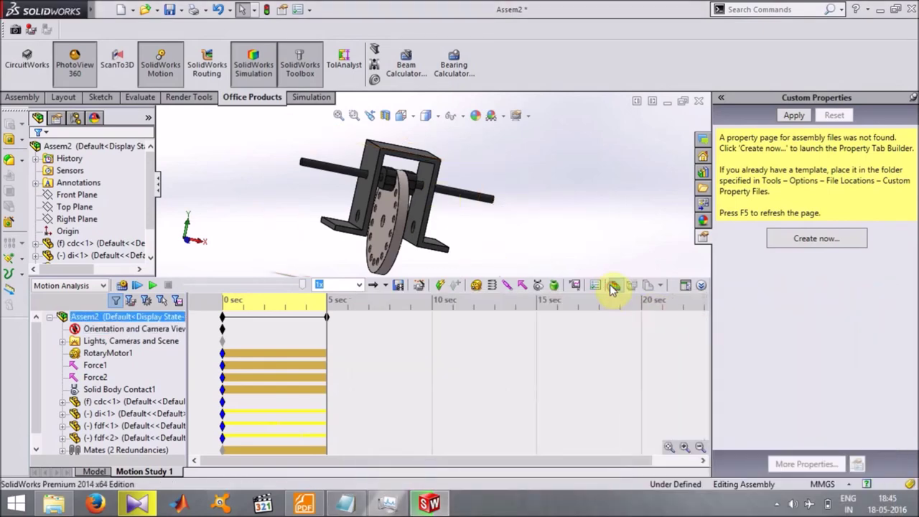
{"action": "scroll", "coordinate": [86, 215], "scroll_direction": "down", "scroll_amount": 3}
{"action": "scroll", "coordinate": [79, 217], "scroll_direction": "down", "scroll_amount": 2}
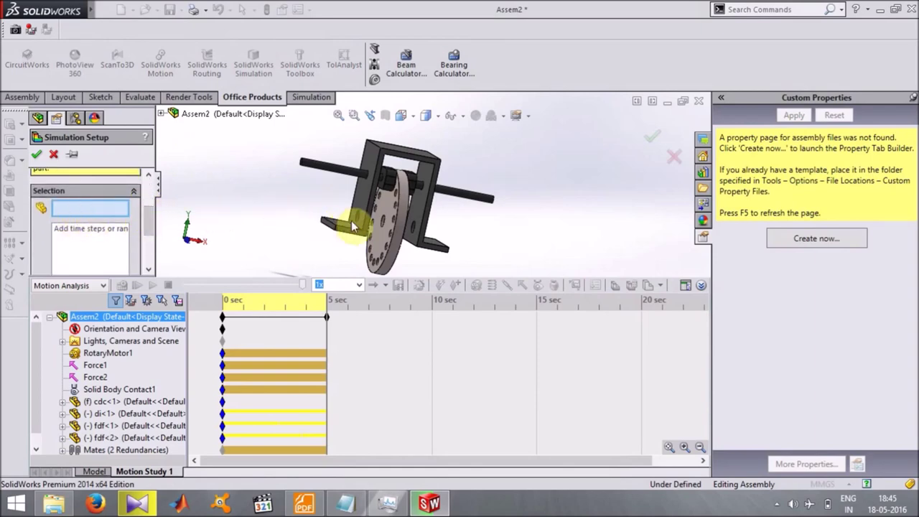
{"action": "left_click", "coordinate": [386, 218]}
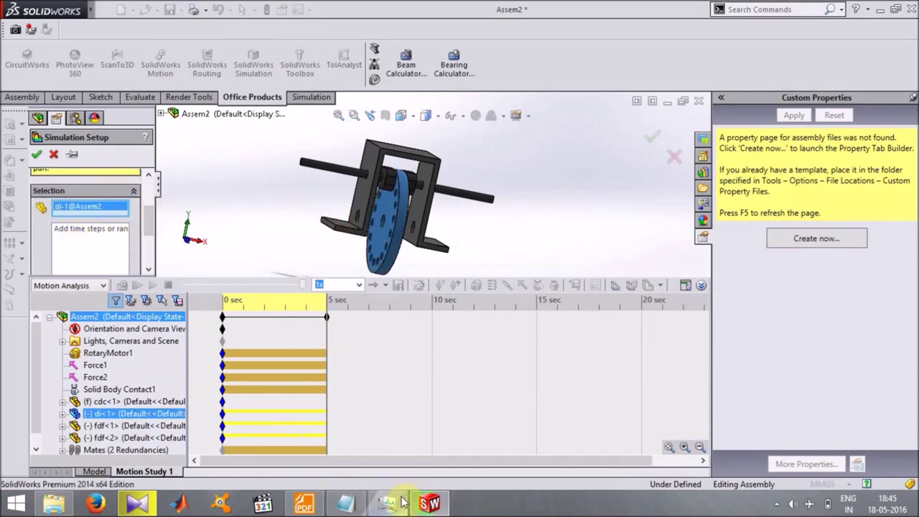
Clear the old Notepad sentence to note selecting the part whose stress is wanted
{"action": "left_click", "coordinate": [352, 506]}
{"action": "key", "text": "ctrl+a"}
{"action": "left_click", "coordinate": [362, 334]}
{"action": "left_click_drag", "start_coordinate": [825, 349], "coordinate": [428, 294]}
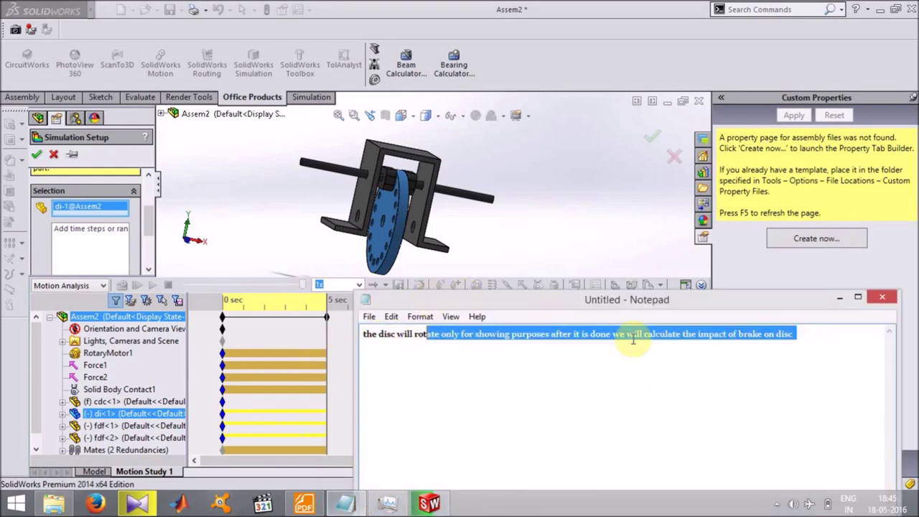
{"action": "left_click_drag", "start_coordinate": [807, 348], "coordinate": [164, 327]}
{"action": "key", "text": "Delete"}
{"action": "type", "text": "select the component on which u want to know stree and strain"}
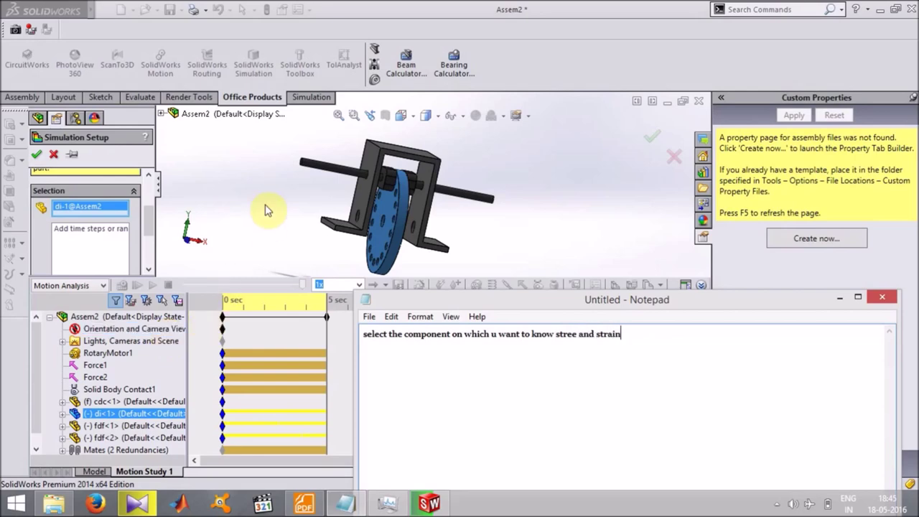
{"action": "left_click", "coordinate": [267, 210]}
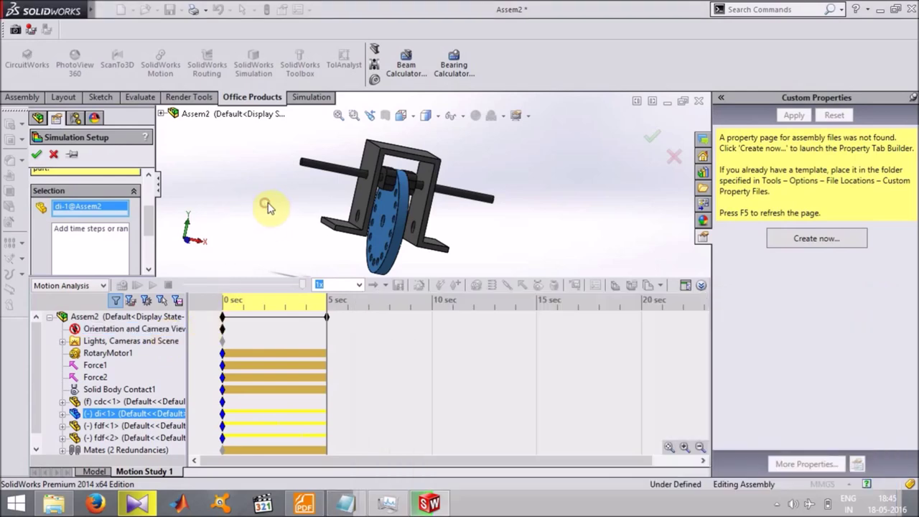
Set start time 0 s, view Advanced Mesh Density, and confirm, getting an invalid time range error
{"action": "scroll", "coordinate": [147, 227], "scroll_direction": "down", "scroll_amount": 2}
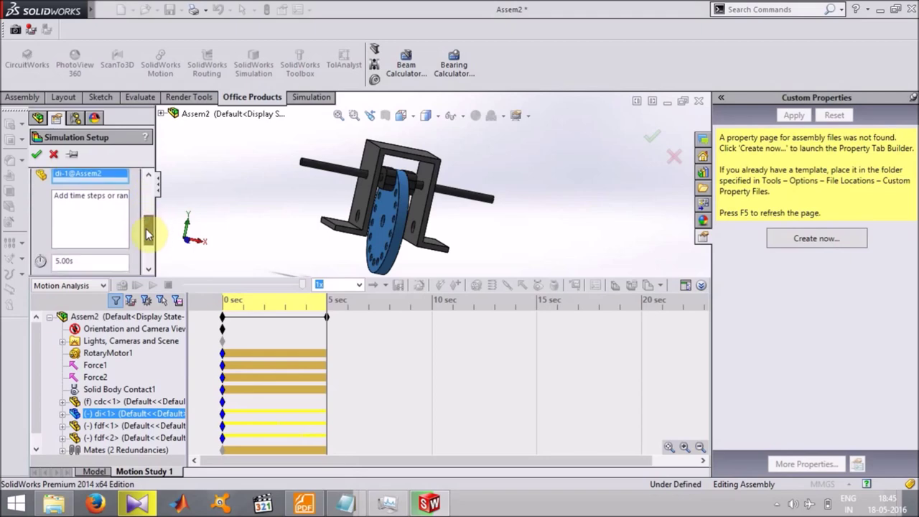
{"action": "scroll", "coordinate": [140, 244], "scroll_direction": "down", "scroll_amount": 1}
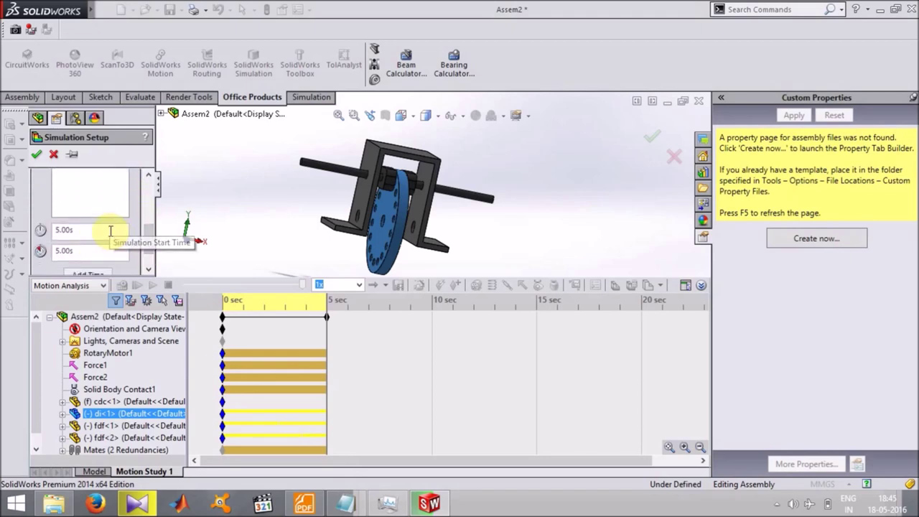
{"action": "left_click", "coordinate": [110, 229]}
{"action": "type", "text": "0"}
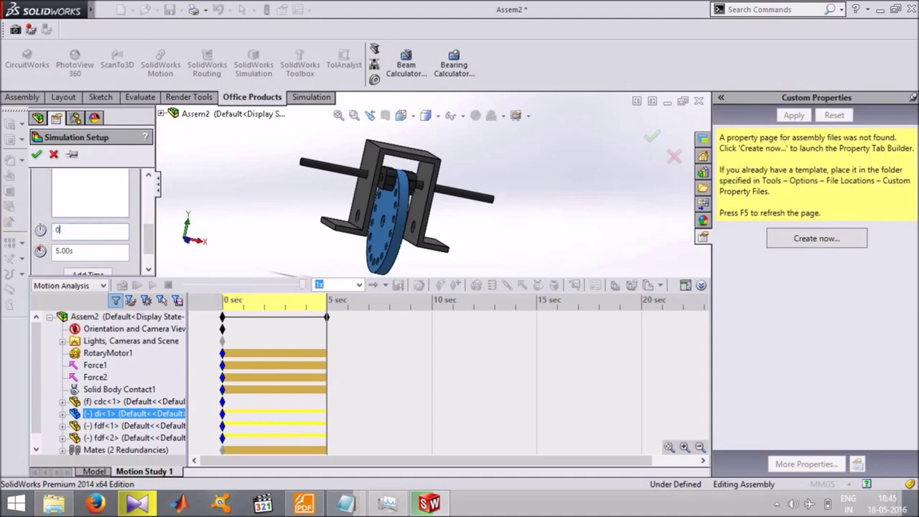
{"action": "scroll", "coordinate": [147, 232], "scroll_direction": "down", "scroll_amount": 1}
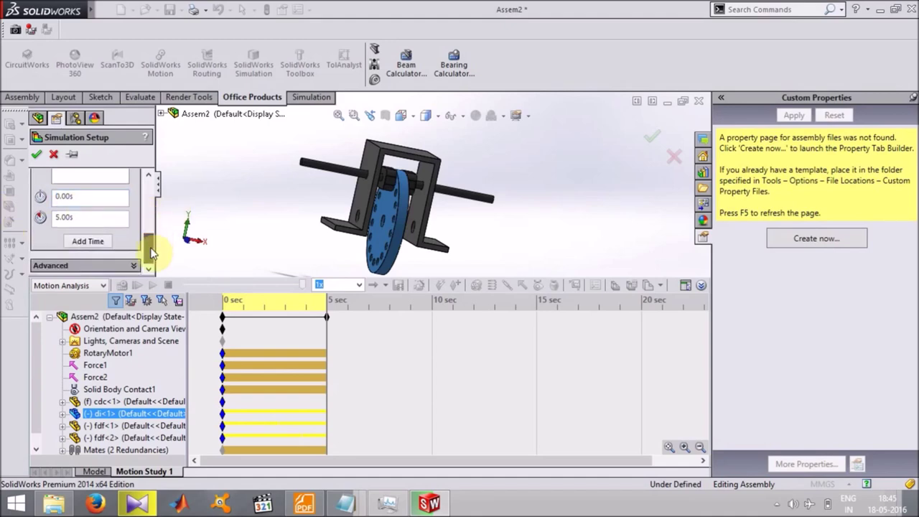
{"action": "left_click", "coordinate": [123, 266]}
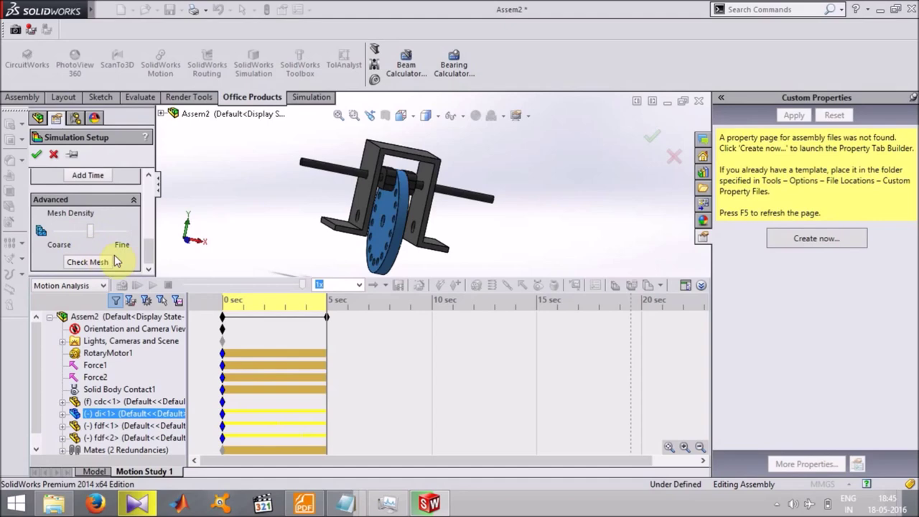
{"action": "left_click_drag", "start_coordinate": [148, 247], "coordinate": [148, 180]}
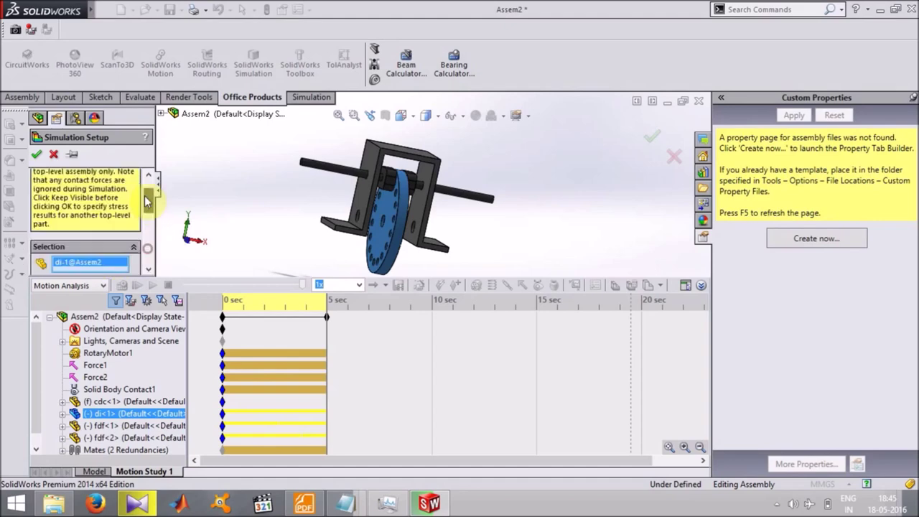
{"action": "left_click", "coordinate": [36, 155]}
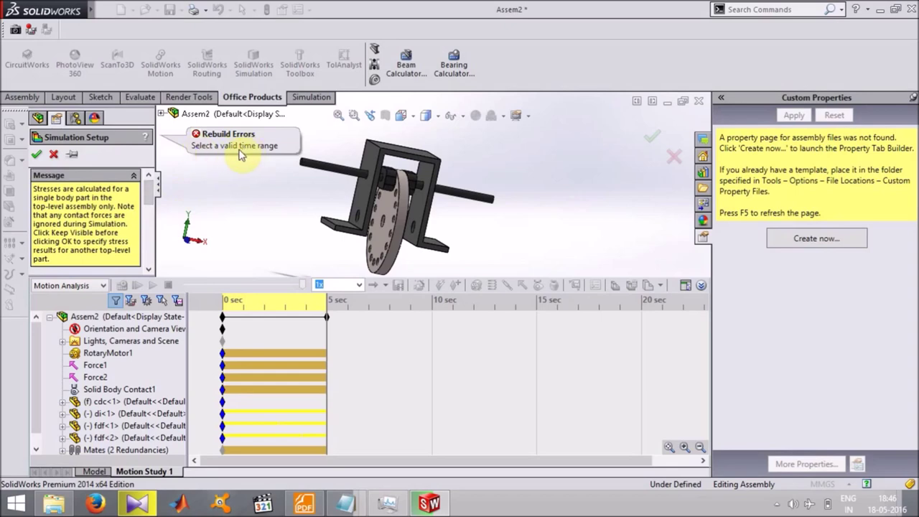
{"action": "mouse_move", "coordinate": [149, 191]}
{"action": "left_mouse_down"}
{"action": "mouse_move", "coordinate": [148, 242]}
{"action": "mouse_move", "coordinate": [147, 215]}
{"action": "left_mouse_up"}
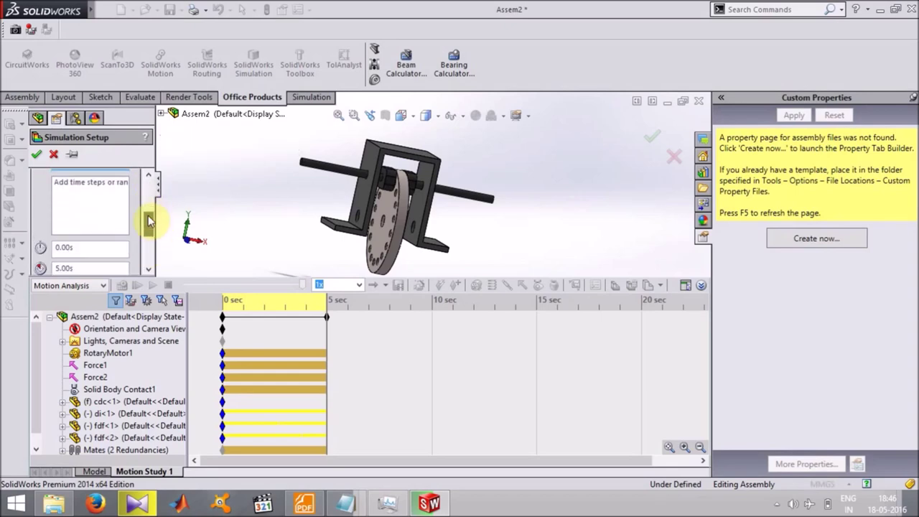
{"action": "left_click", "coordinate": [388, 503]}
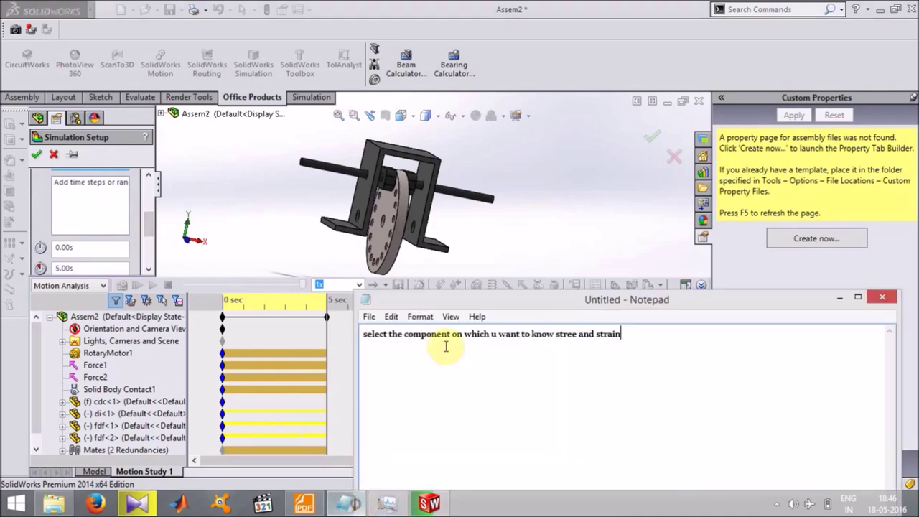
Replace the Notepad note with a remark about the initial and final time
{"action": "left_click_drag", "start_coordinate": [640, 335], "coordinate": [5, 260]}
{"action": "key", "text": "BackSpace"}
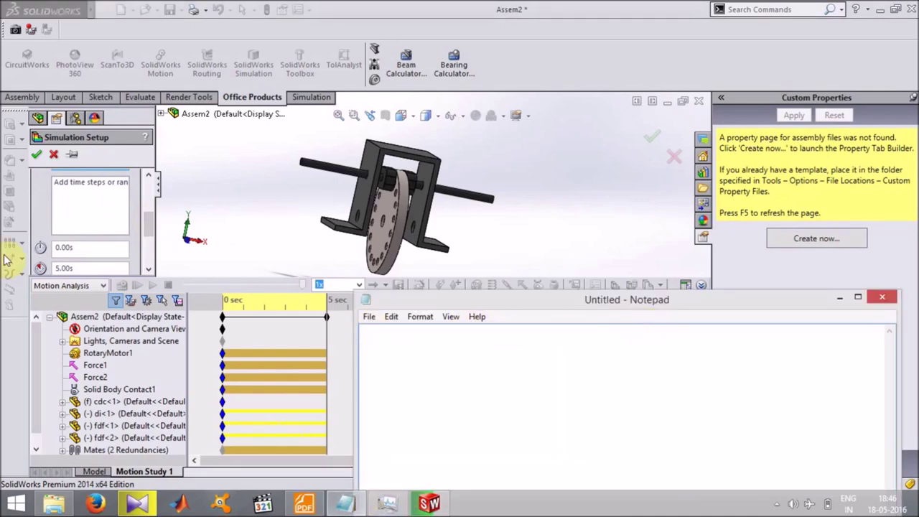
{"action": "type", "text": "here"}
{"action": "type", "text": " i enter ini"}
{"action": "type", "text": "tial and fi"}
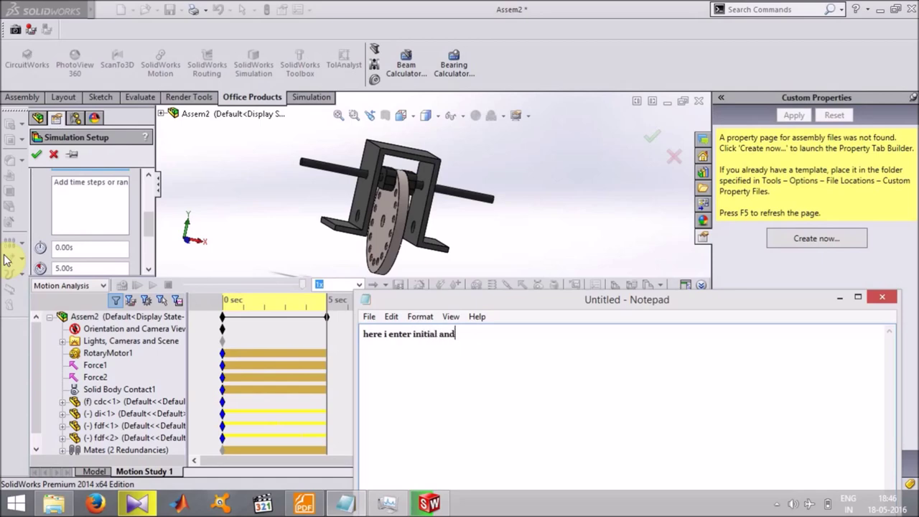
{"action": "type", "text": "nal"}
{"action": "type", "text": " time but"}
{"action": "type", "text": " i didnot cli"}
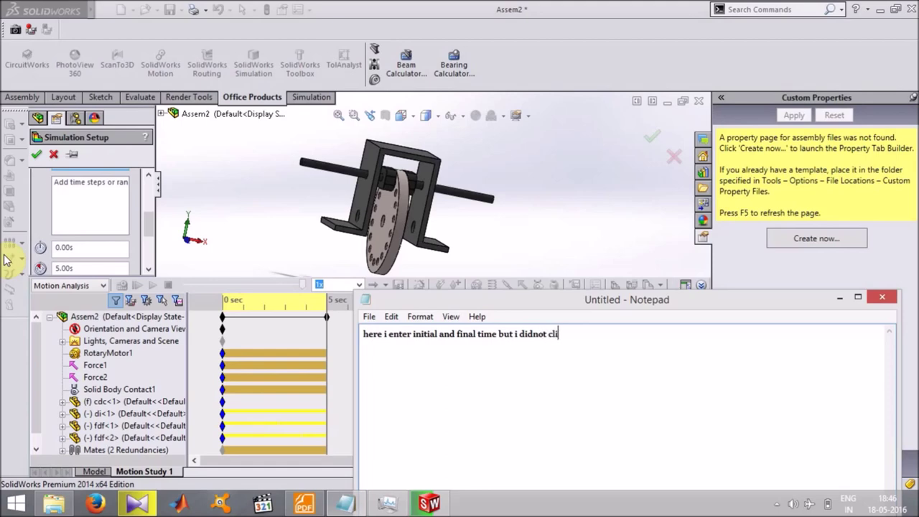
{"action": "type", "text": "ck on add time"}
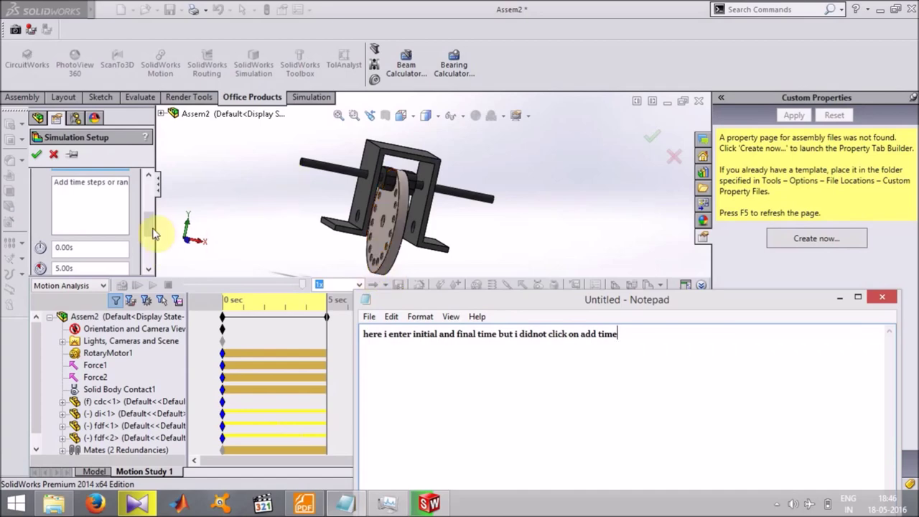
Add the 0 sec-5 sec time range to the disc's Selection list
{"action": "mouse_move", "coordinate": [150, 219]}
{"action": "left_mouse_down"}
{"action": "mouse_move", "coordinate": [153, 242]}
{"action": "mouse_move", "coordinate": [84, 251]}
{"action": "left_mouse_up"}
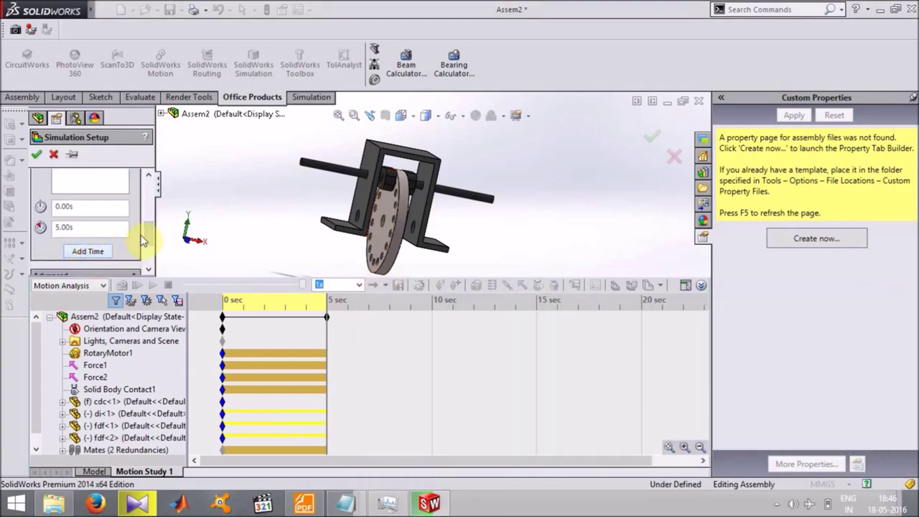
{"action": "scroll", "coordinate": [148, 237], "scroll_direction": "up", "scroll_amount": 3}
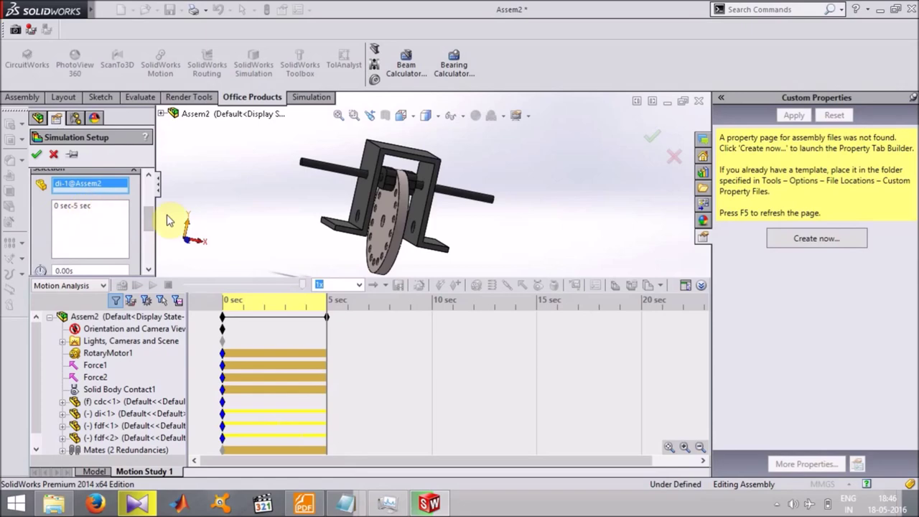
{"action": "left_click", "coordinate": [345, 503]}
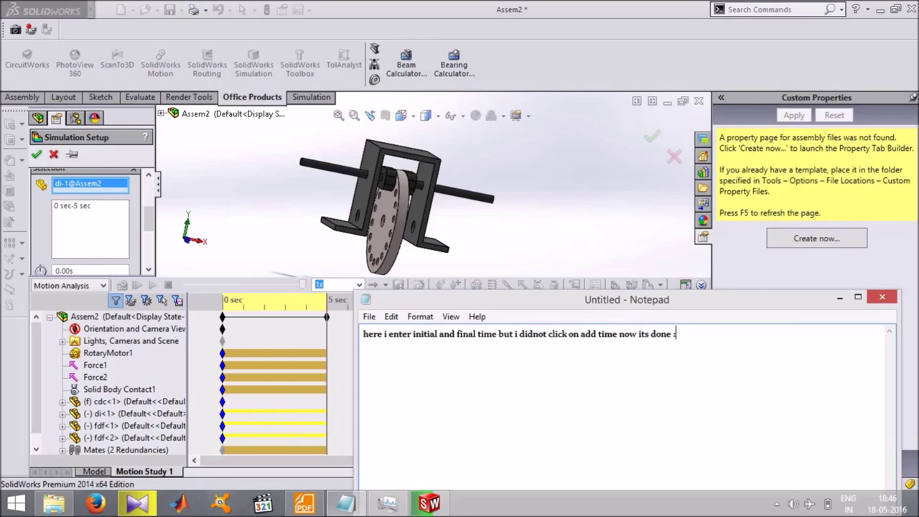
Confirm the setup so Simulation Setup 1 (di<1>) appears in the MotionManager tree
{"action": "left_click", "coordinate": [839, 297]}
{"action": "left_click", "coordinate": [36, 154]}
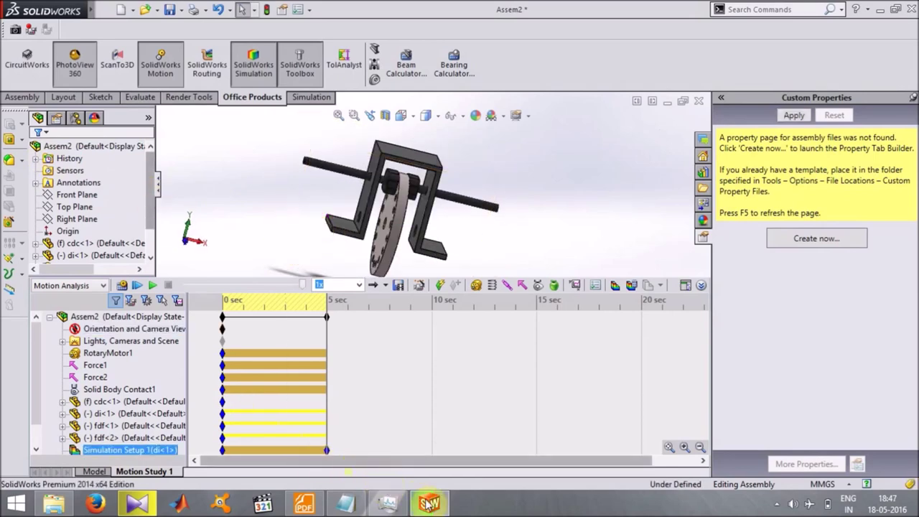
{"action": "left_click", "coordinate": [342, 506]}
Replace the note with 'before staring simulation give the material properties to them'
{"action": "left_click_drag", "start_coordinate": [680, 334], "coordinate": [363, 333]}
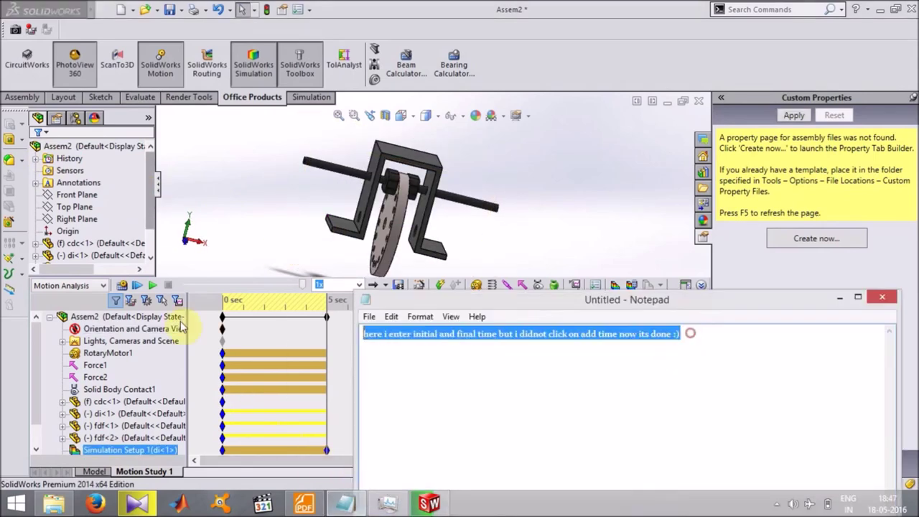
{"action": "left_click", "coordinate": [176, 316]}
{"action": "key", "text": "Delete"}
{"action": "type", "text": "before staring sim"}
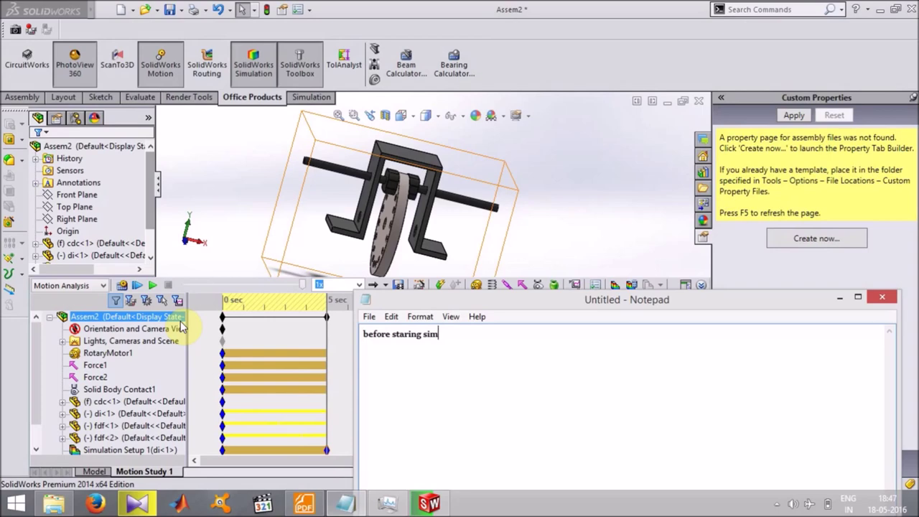
{"action": "type", "text": "ulation giv"}
{"action": "type", "text": "e the mat"}
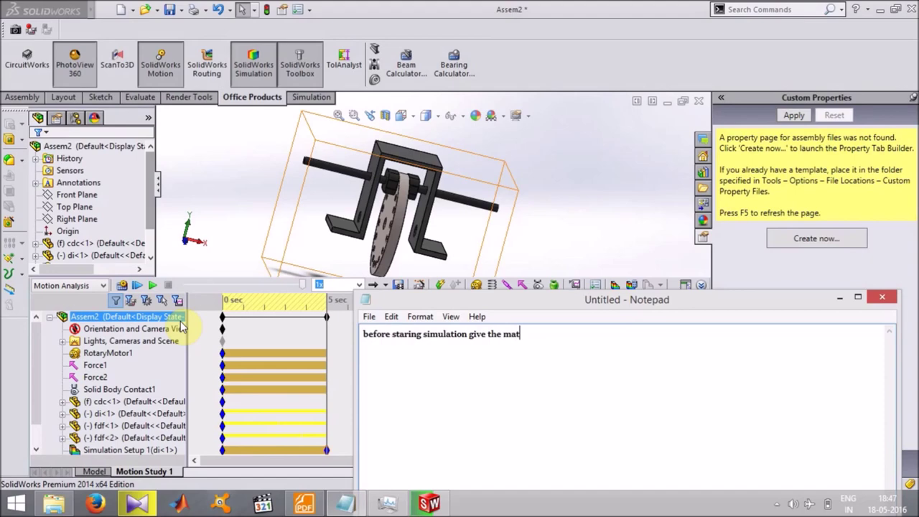
{"action": "type", "text": "erial pro"}
{"action": "type", "text": "perties to "}
{"action": "type", "text": "them"}
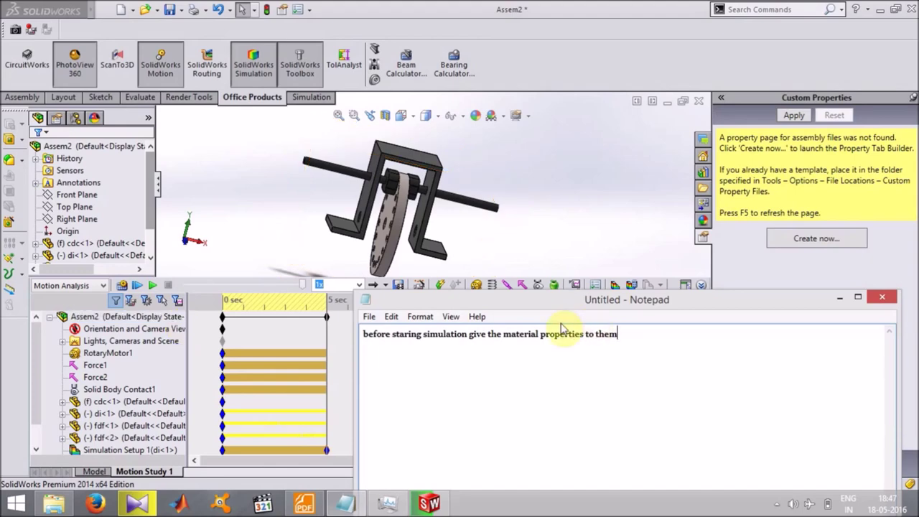
{"action": "left_click", "coordinate": [839, 297]}
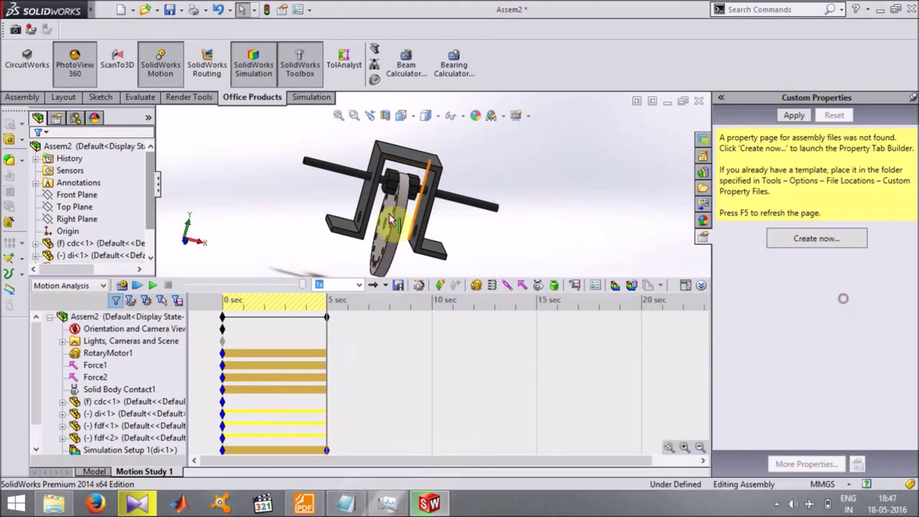
Expand di<1> to inspect its AISI 316 annealed stainless steel material
{"action": "scroll", "coordinate": [147, 201], "scroll_direction": "down", "scroll_amount": 2}
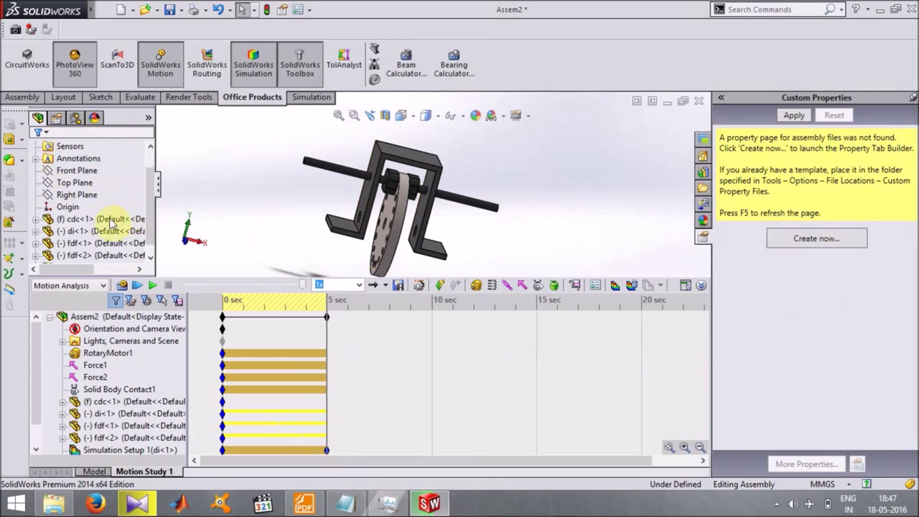
{"action": "left_click", "coordinate": [86, 218]}
{"action": "left_click", "coordinate": [76, 231]}
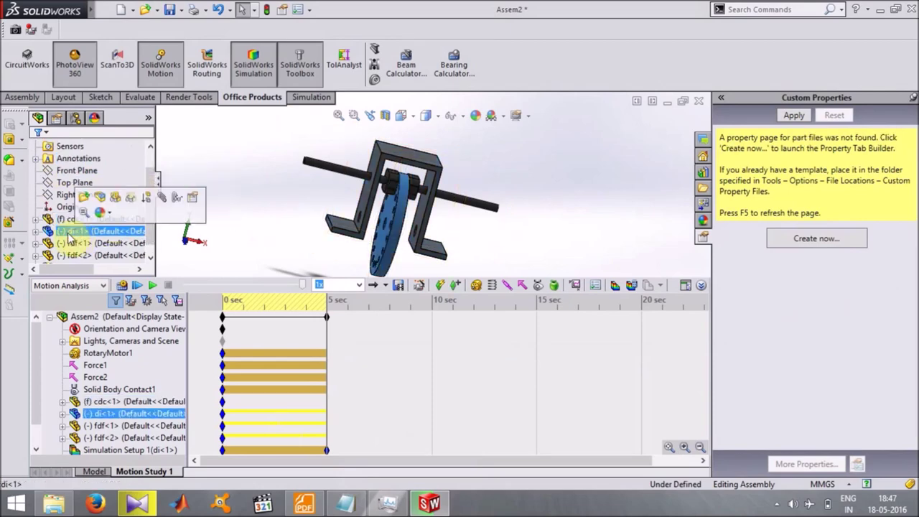
{"action": "left_click", "coordinate": [35, 231]}
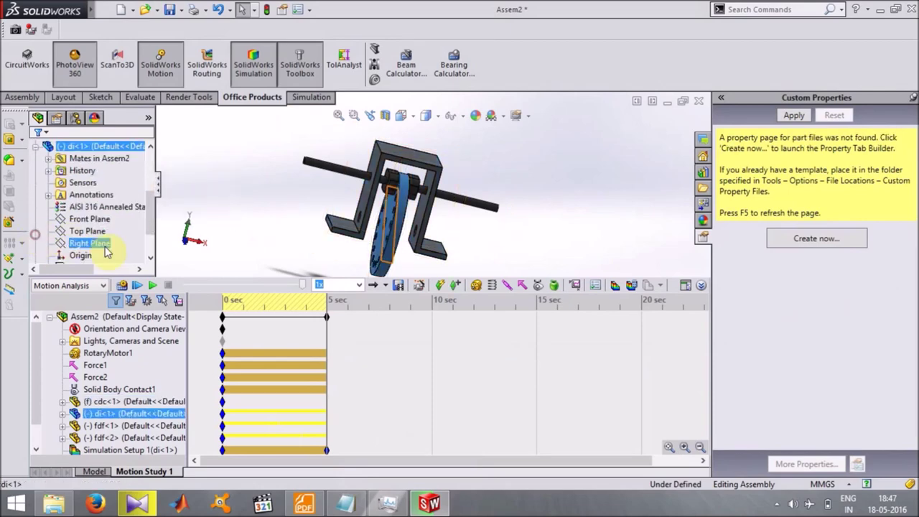
{"action": "right_click", "coordinate": [92, 207]}
{"action": "left_click", "coordinate": [236, 150]}
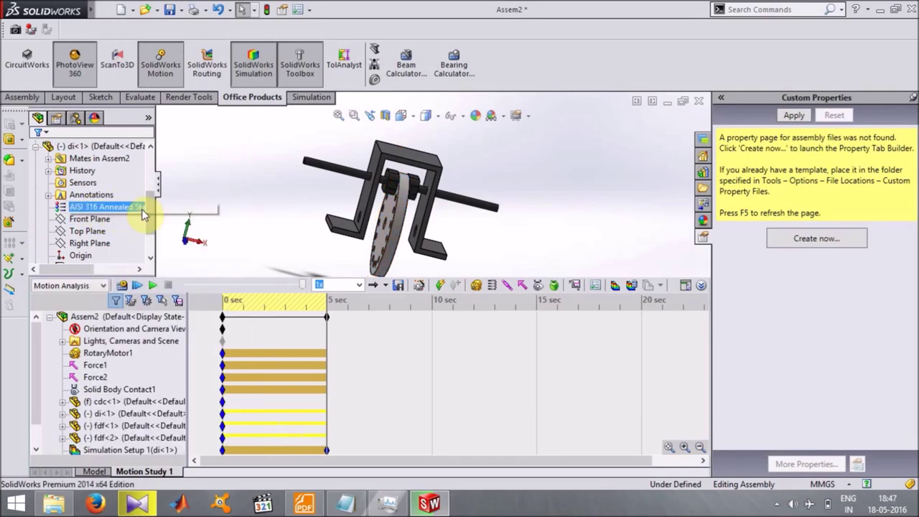
{"action": "left_click", "coordinate": [474, 416]}
Change the Notepad note to 'in my case i already give the name'
{"action": "key", "text": "alt+Tab"}
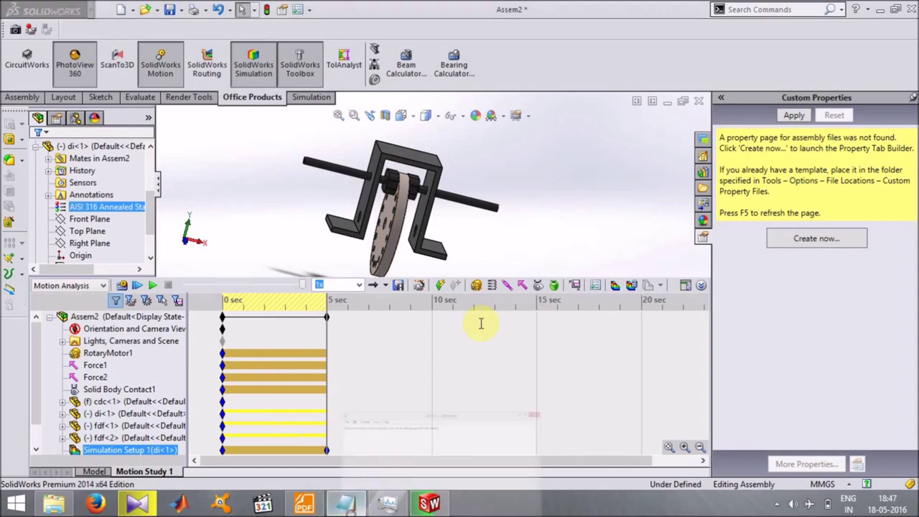
{"action": "key", "text": "ctrl+a"}
{"action": "left_click", "coordinate": [181, 318]}
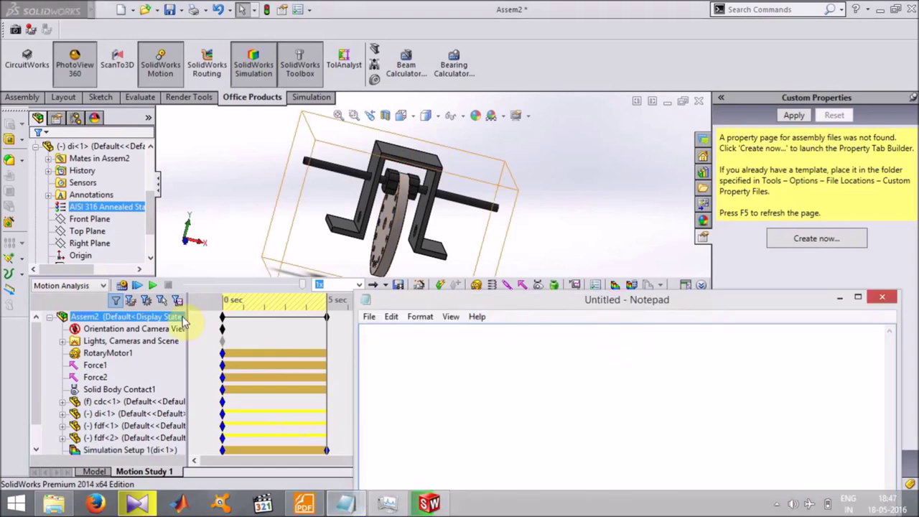
{"action": "type", "text": "my case i alrea"}
{"action": "type", "text": "dy give "}
{"action": "type", "text": "the"}
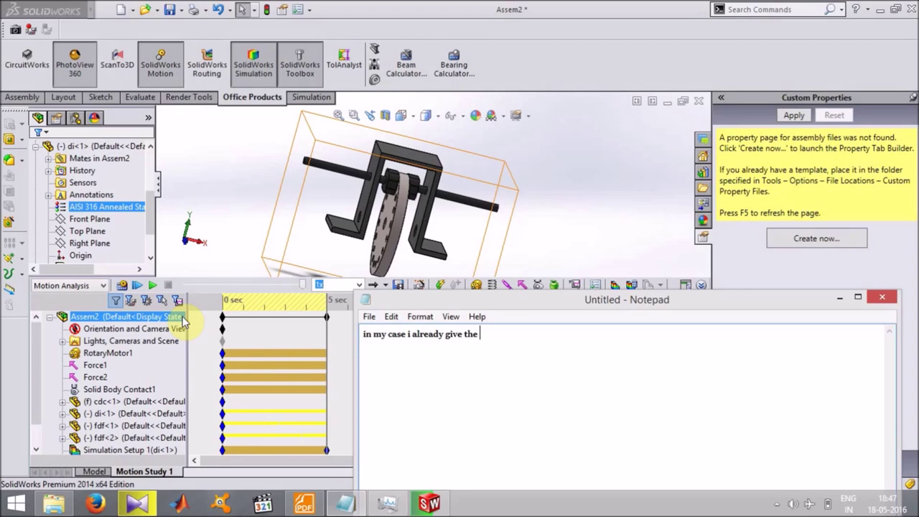
{"action": "type", "text": " name"}
Expand fdf<1> to confirm its material is Silicon Rubber
{"action": "left_click", "coordinate": [319, 164]}
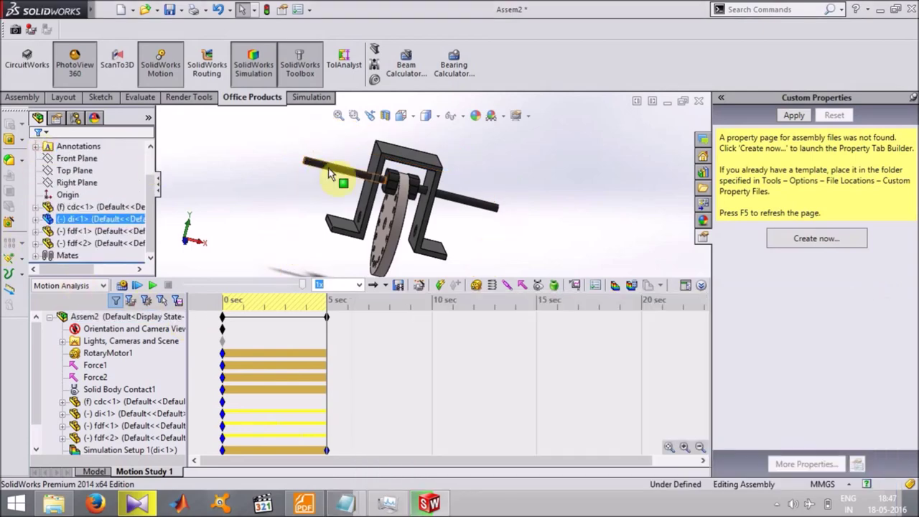
{"action": "left_click", "coordinate": [35, 231]}
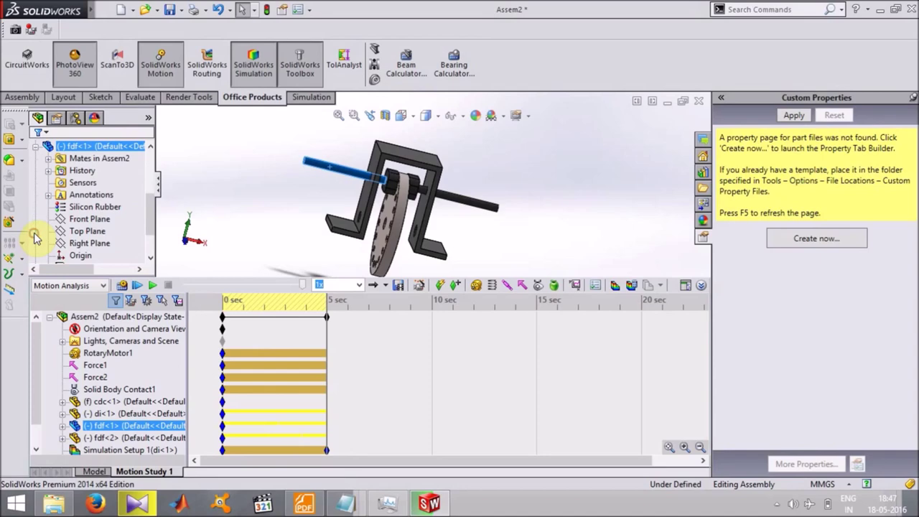
{"action": "left_click", "coordinate": [69, 207]}
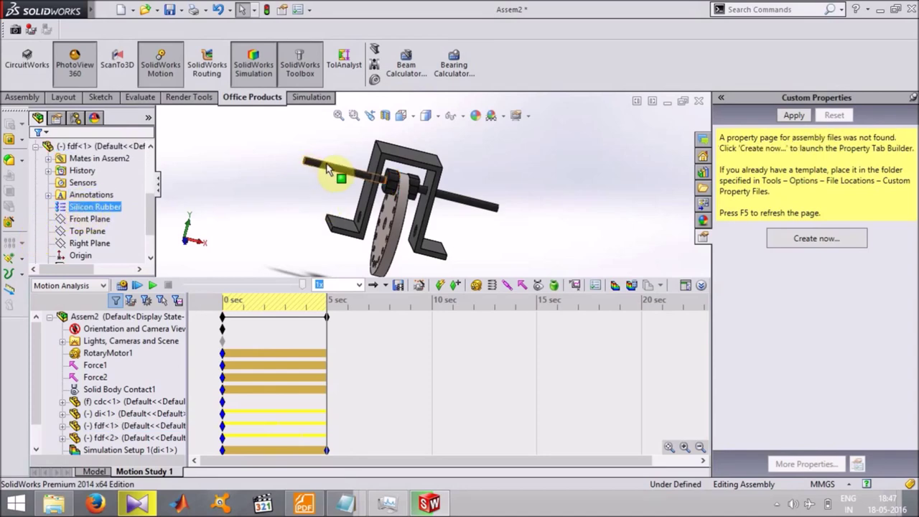
{"action": "left_click", "coordinate": [48, 195]}
{"action": "left_click", "coordinate": [599, 189]}
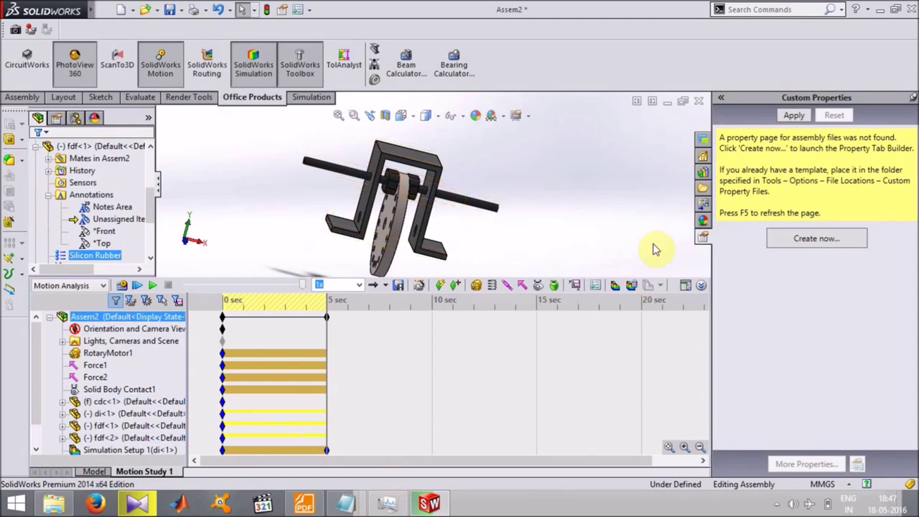
{"action": "left_click", "coordinate": [631, 286]}
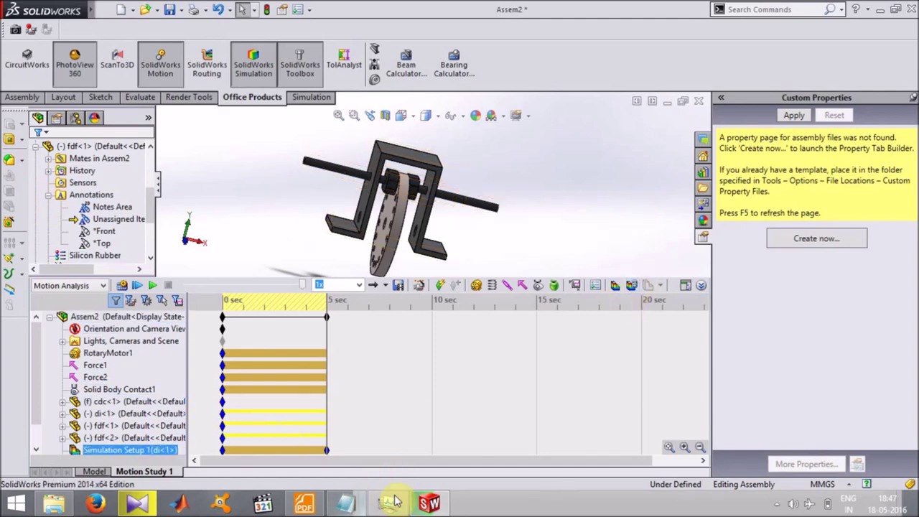
{"action": "left_click", "coordinate": [347, 502]}
{"action": "key", "text": "ctrl+a"}
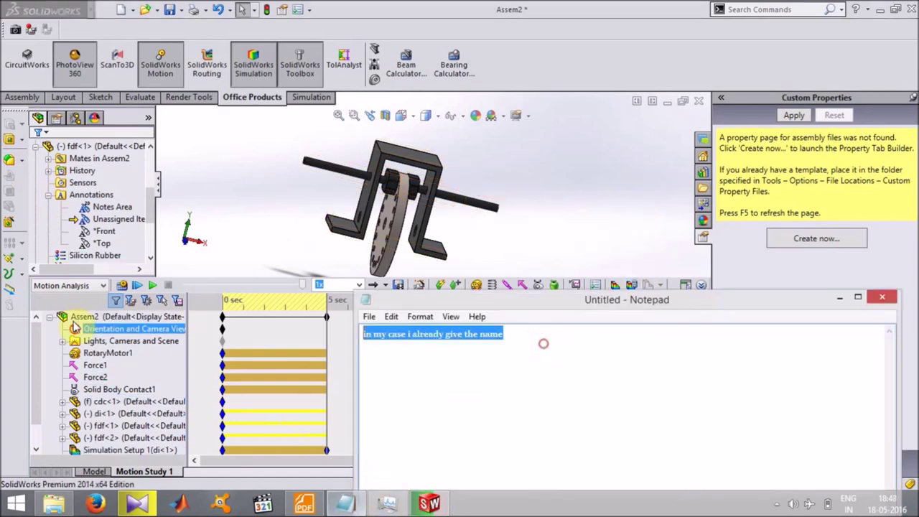
{"action": "left_click", "coordinate": [79, 317]}
{"action": "key", "text": "BackSpace"}
{"action": "type", "text": "now "}
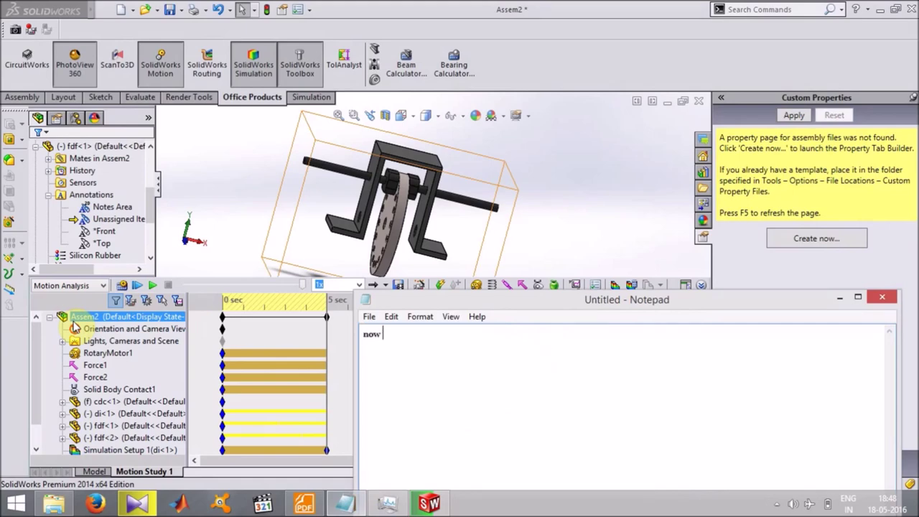
{"action": "type", "text": "just click cal"}
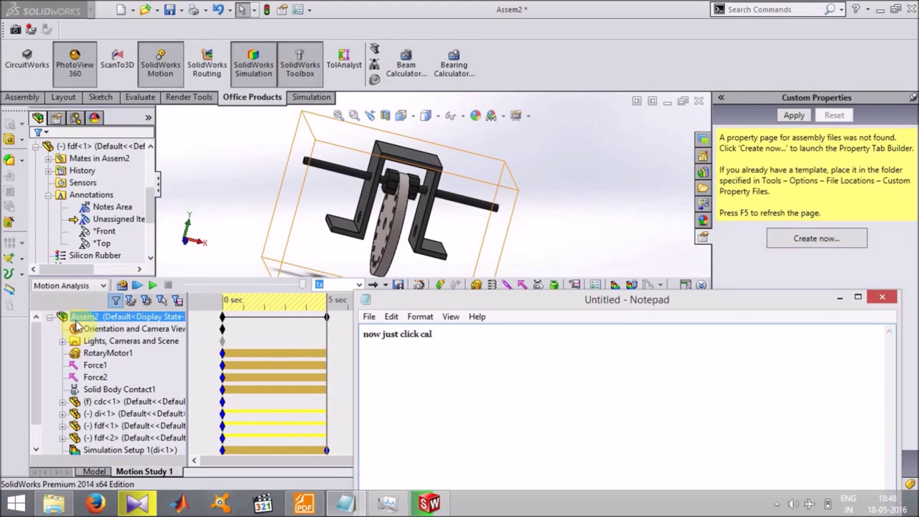
{"action": "left_click", "coordinate": [635, 286]}
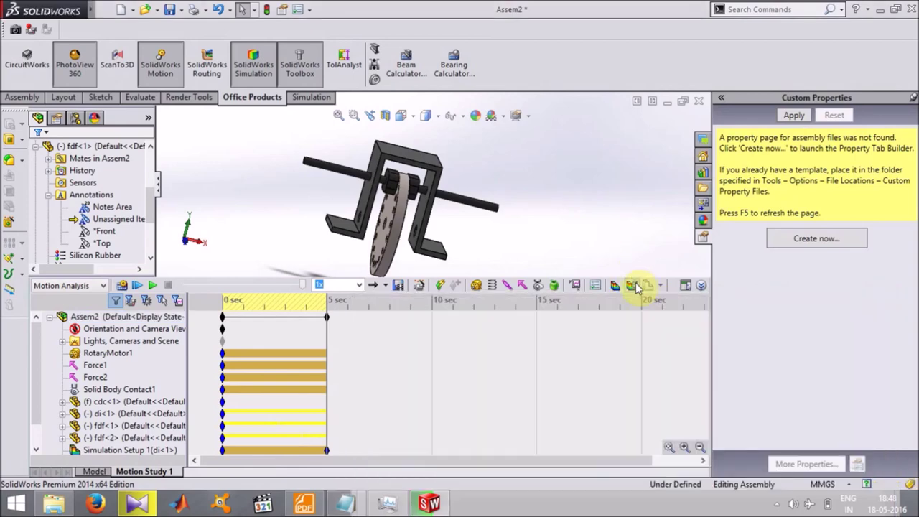
{"action": "left_click", "coordinate": [637, 287]}
{"action": "left_click", "coordinate": [347, 504]}
{"action": "type", "text": "now just click calcu"}
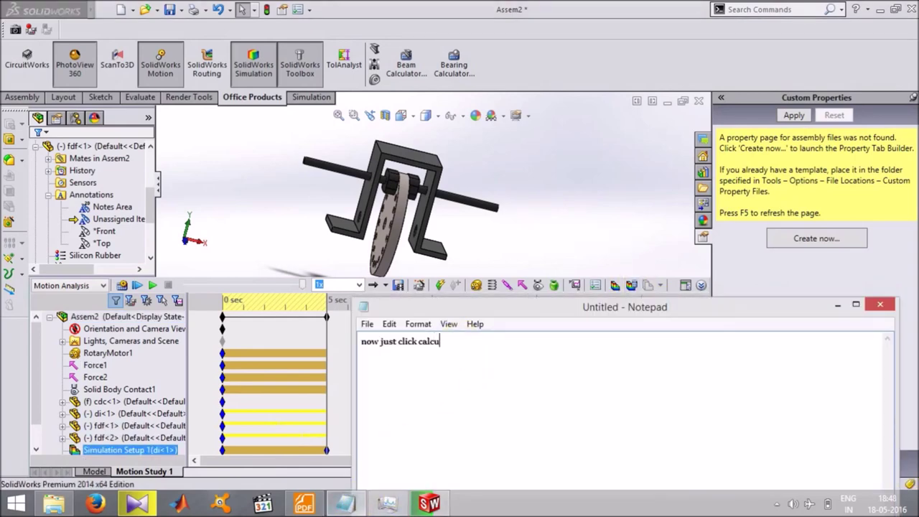
{"action": "type", "text": "lation simulaton an"}
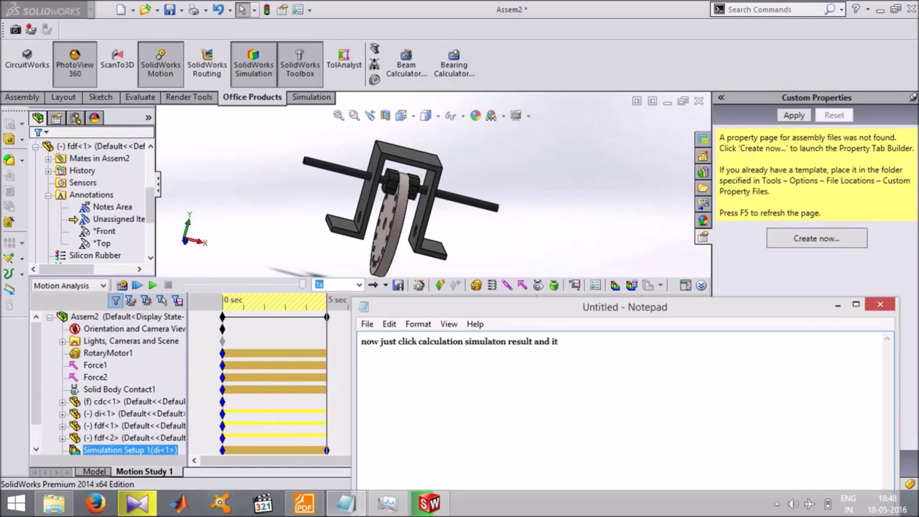
{"action": "type", "text": "will sho"}
{"action": "type", "text": "w u the eaul"}
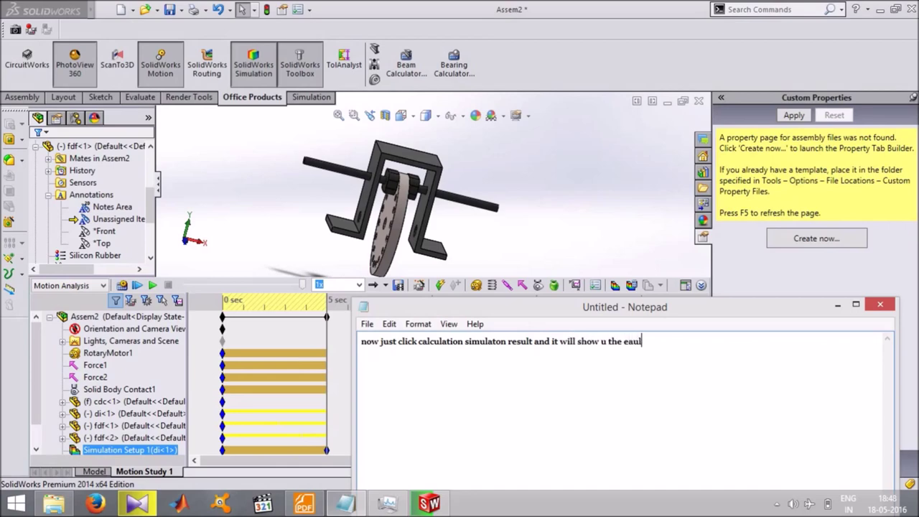
{"action": "type", "text": "t after calculation"}
{"action": "left_click", "coordinate": [625, 234]}
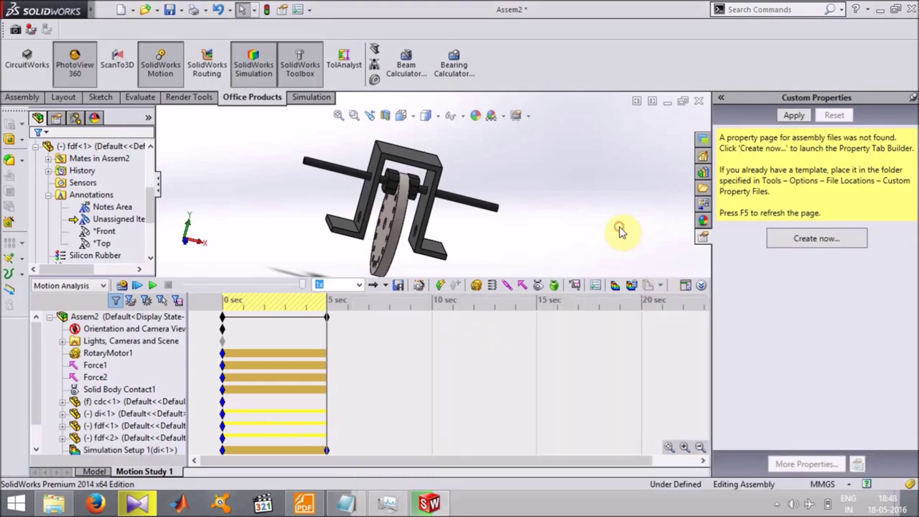
Calculate the simulation results, recalculating the out-of-date motion study first
{"action": "left_click", "coordinate": [631, 285]}
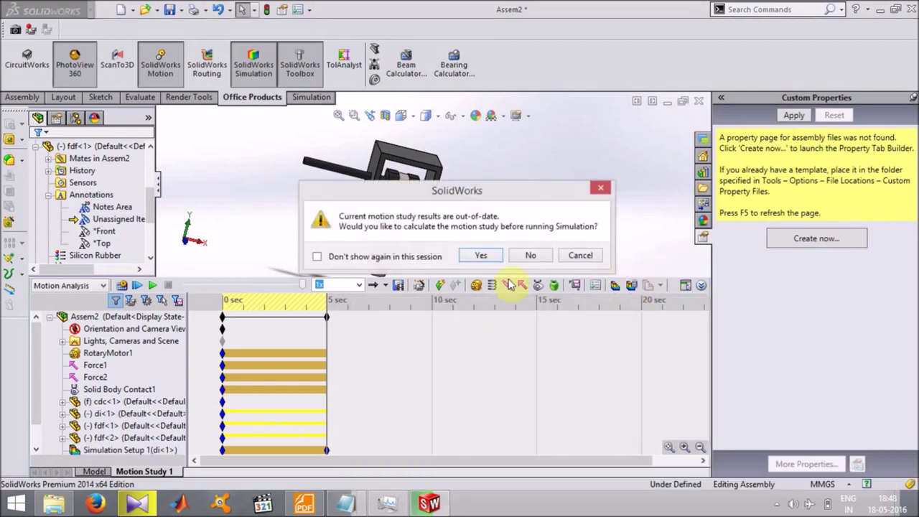
{"action": "left_click", "coordinate": [494, 256]}
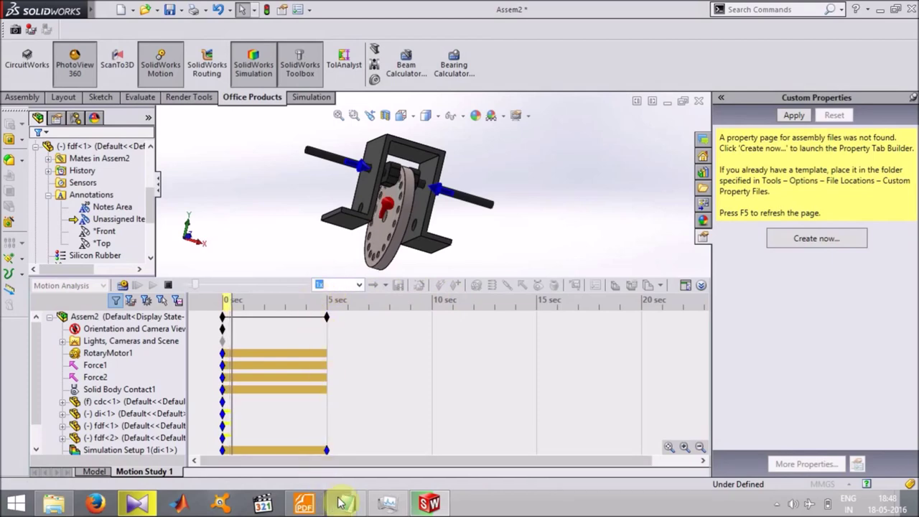
{"action": "mouse_move", "coordinate": [345, 503]}
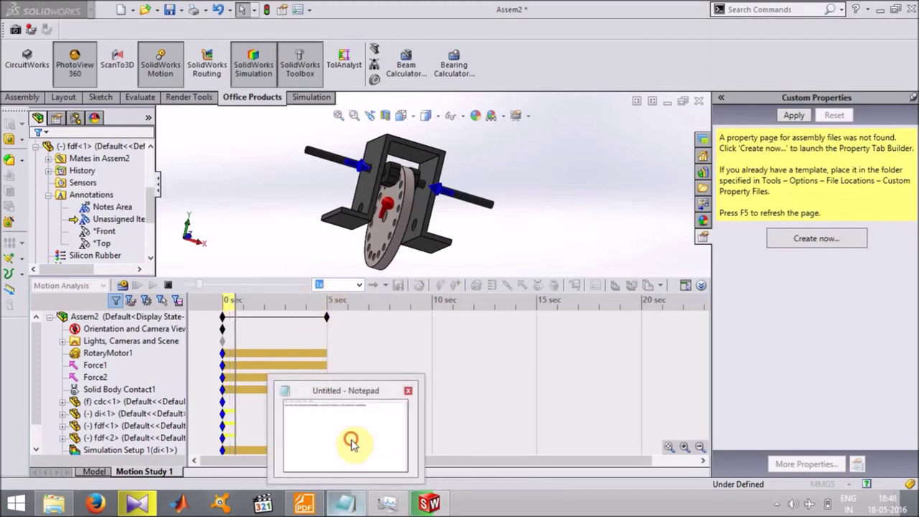
{"action": "left_click", "coordinate": [347, 439]}
Replace the note with 'it will going to take time' while results compute
{"action": "left_click_drag", "start_coordinate": [723, 346], "coordinate": [175, 311]}
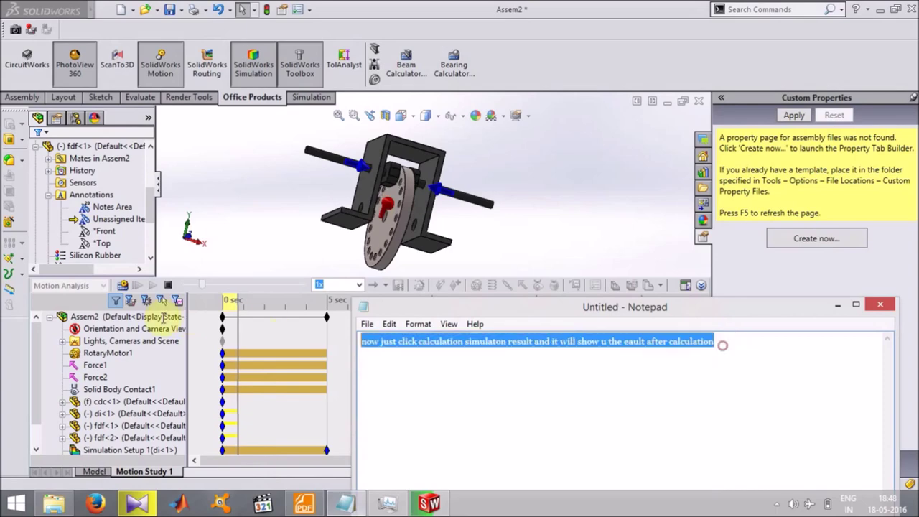
{"action": "key", "text": "Delete"}
{"action": "type", "text": "it will"}
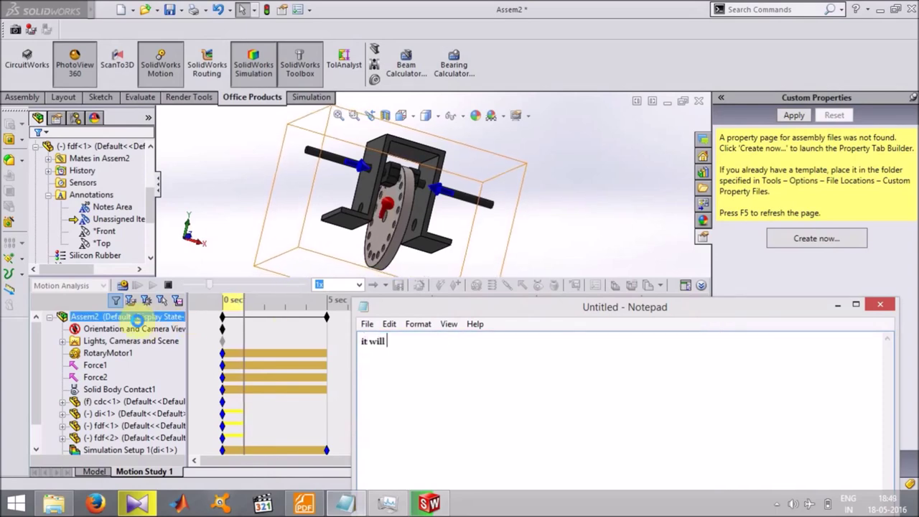
{"action": "type", "text": " going to take time"}
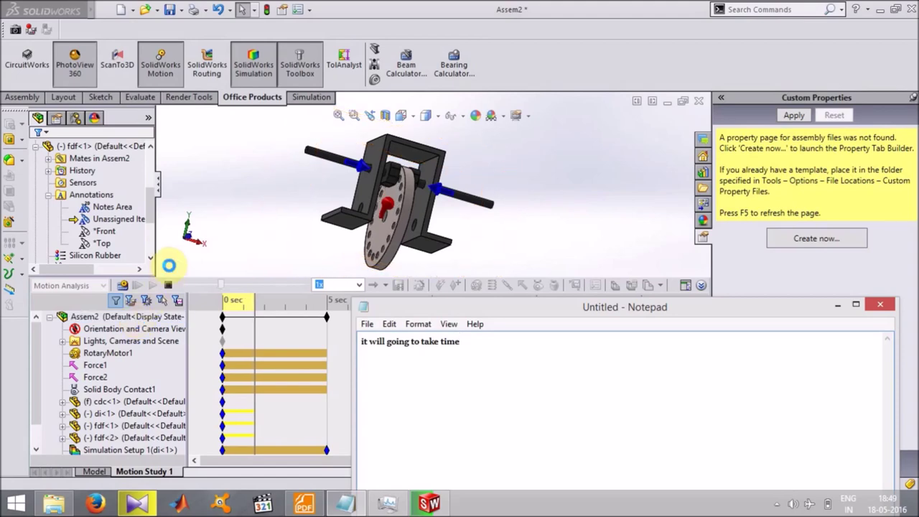
{"action": "left_click_drag", "start_coordinate": [527, 307], "coordinate": [300, 404]}
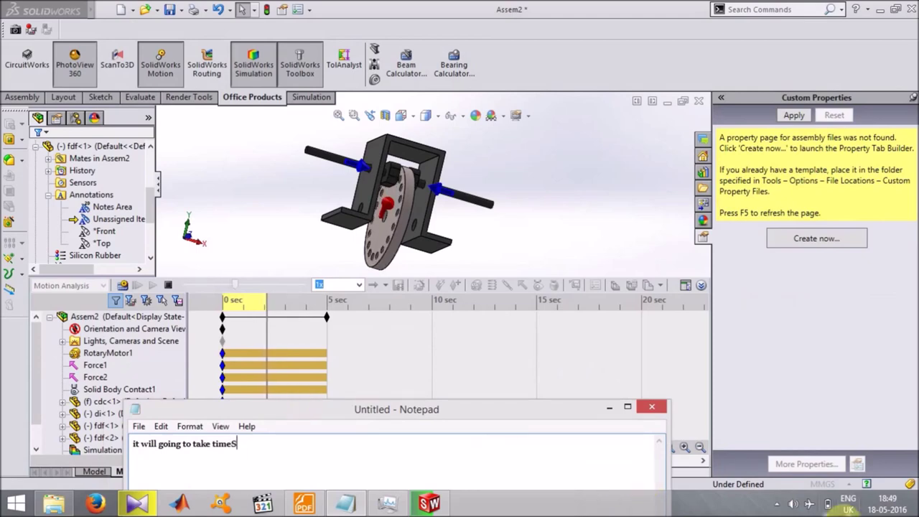
{"action": "left_click", "coordinate": [780, 504]}
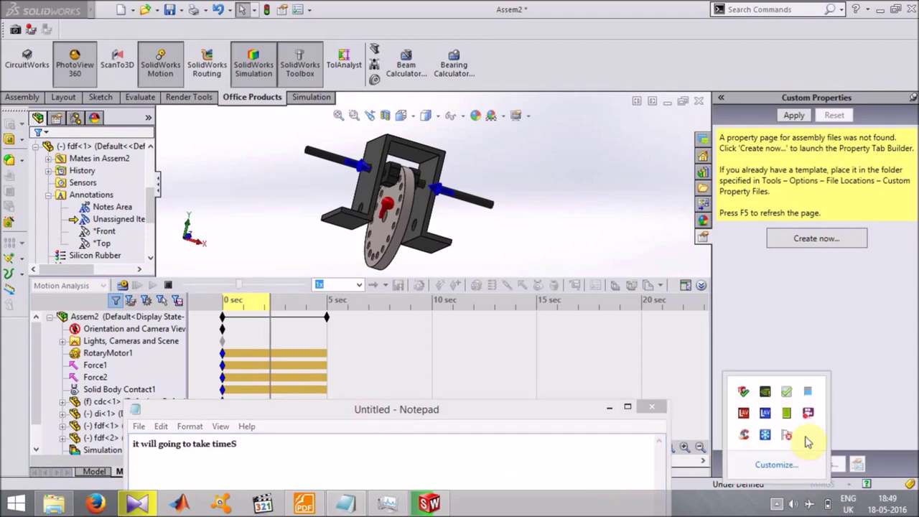
{"action": "right_click", "coordinate": [807, 413]}
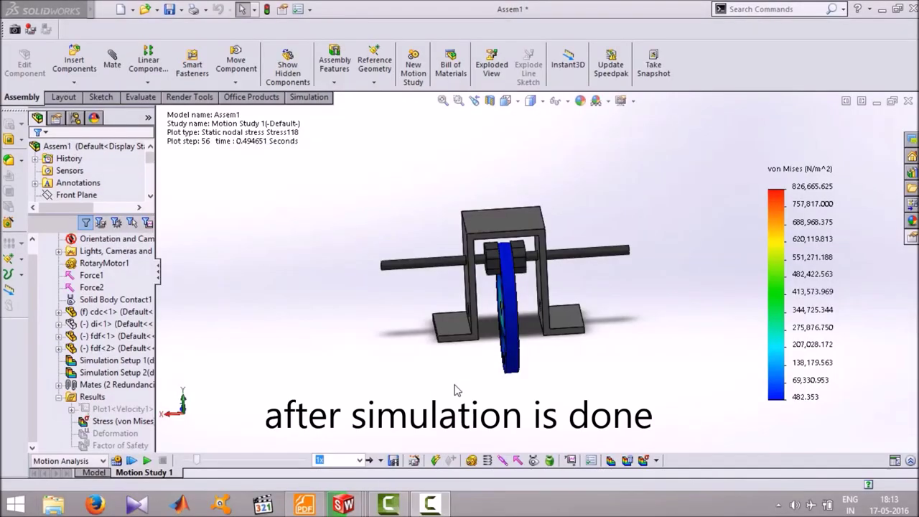
{"action": "mouse_move", "coordinate": [454, 376]}
{"action": "middle_mouse_down"}
{"action": "mouse_move", "coordinate": [407, 209]}
{"action": "mouse_move", "coordinate": [482, 127]}
{"action": "middle_mouse_up"}
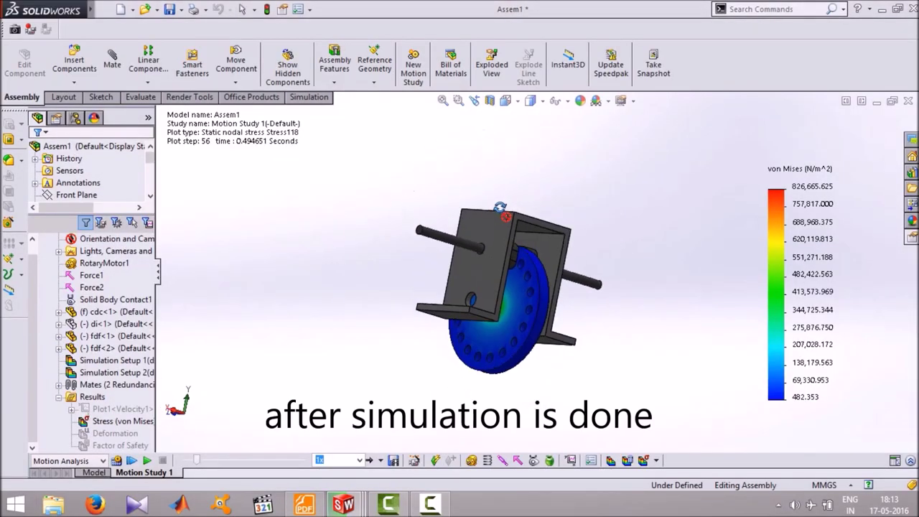
Cancel the prompt asking to delete the simulation results
{"action": "scroll", "coordinate": [522, 299], "scroll_direction": "down", "scroll_amount": 5}
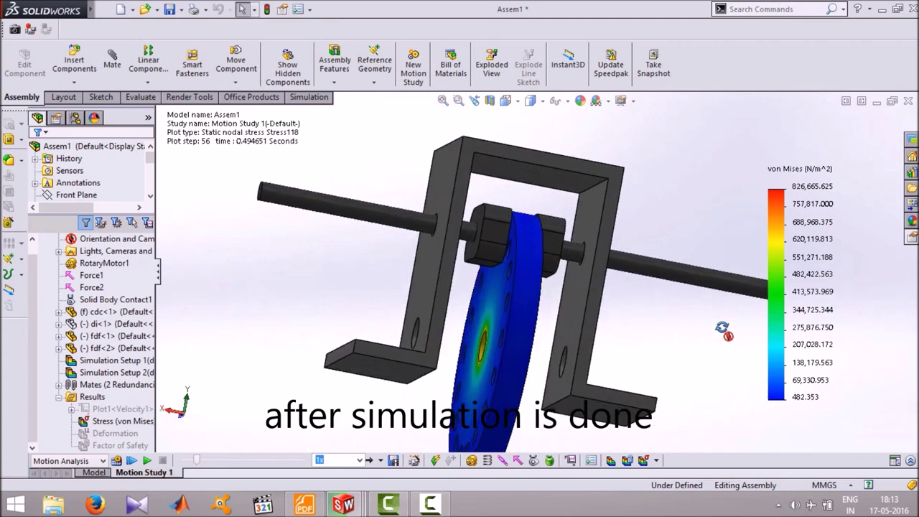
{"action": "scroll", "coordinate": [610, 359], "scroll_direction": "up", "scroll_amount": 5}
{"action": "middle_click_drag", "start_coordinate": [609, 359], "coordinate": [626, 415]}
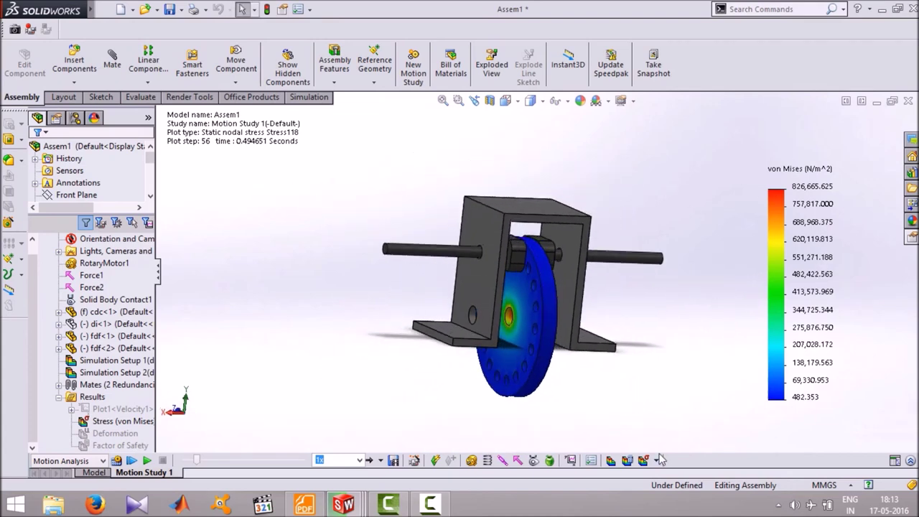
{"action": "left_click", "coordinate": [660, 466]}
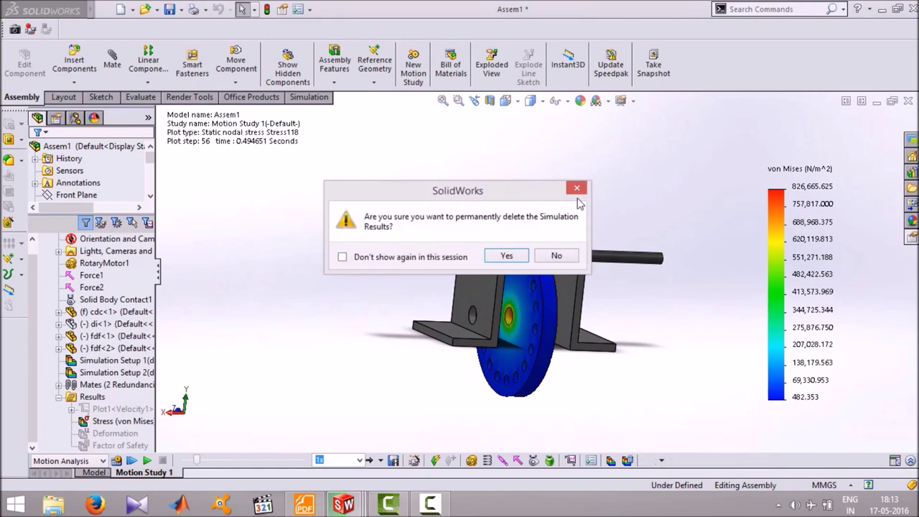
{"action": "left_click", "coordinate": [576, 189]}
Switch the disc to the deformation (displacement) plot and inspect it from several angles
{"action": "left_click", "coordinate": [661, 462]}
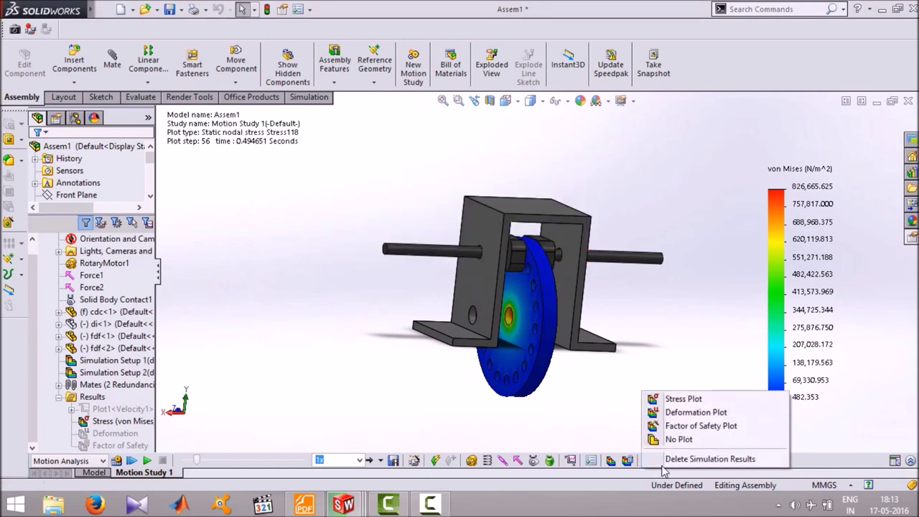
{"action": "left_click", "coordinate": [676, 414]}
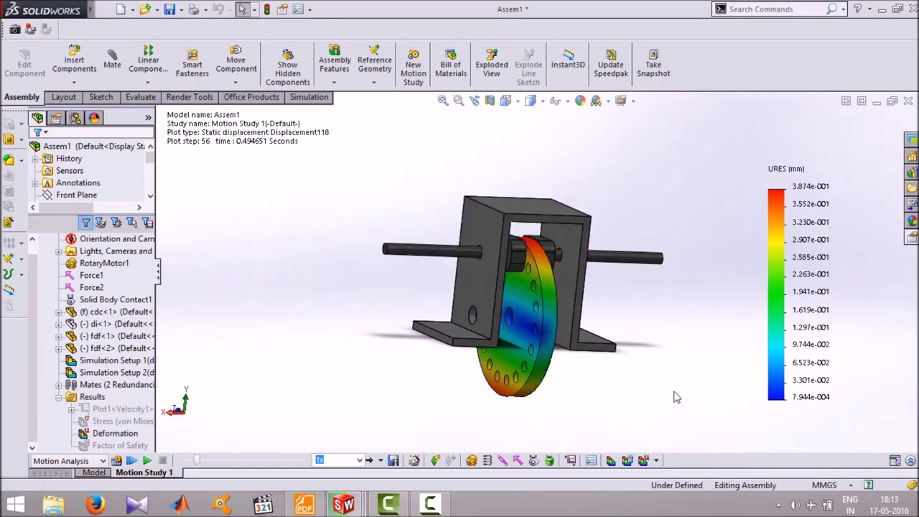
{"action": "mouse_move", "coordinate": [673, 366]}
{"action": "middle_mouse_down"}
{"action": "mouse_move", "coordinate": [700, 354]}
{"action": "mouse_move", "coordinate": [649, 381]}
{"action": "middle_mouse_up"}
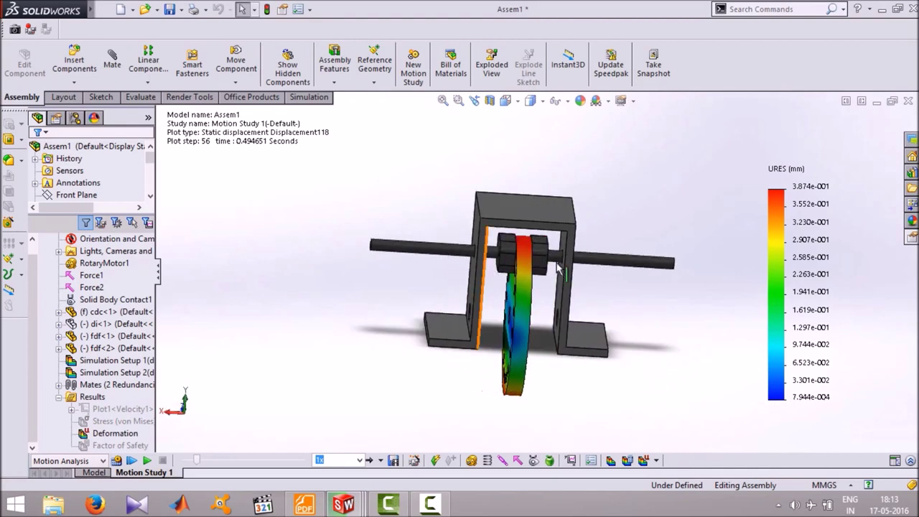
{"action": "scroll", "coordinate": [559, 267], "scroll_direction": "down", "scroll_amount": 3}
{"action": "scroll", "coordinate": [558, 267], "scroll_direction": "down", "scroll_amount": 3}
{"action": "middle_click_drag", "start_coordinate": [558, 266], "coordinate": [556, 245]}
{"action": "scroll", "coordinate": [555, 241], "scroll_direction": "down", "scroll_amount": 2}
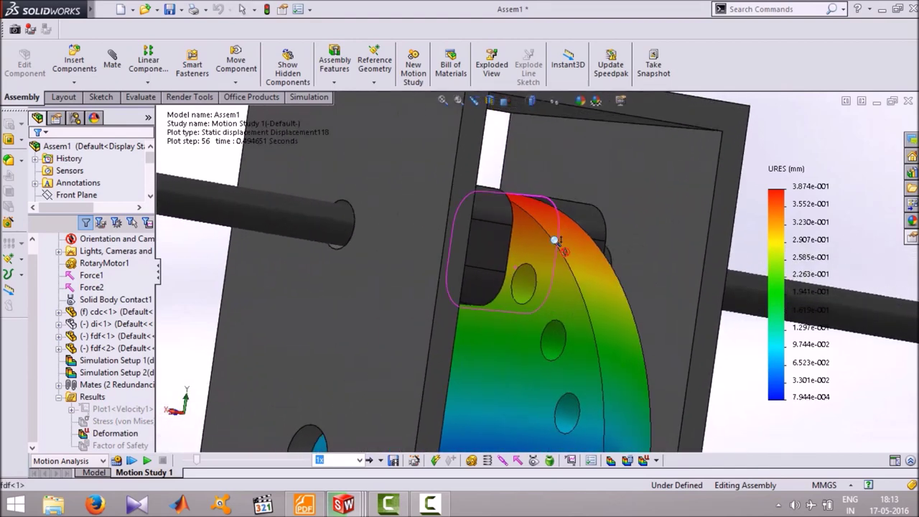
{"action": "scroll", "coordinate": [555, 240], "scroll_direction": "up", "scroll_amount": 3}
{"action": "scroll", "coordinate": [555, 241], "scroll_direction": "up", "scroll_amount": 3}
{"action": "scroll", "coordinate": [555, 241], "scroll_direction": "up", "scroll_amount": 2}
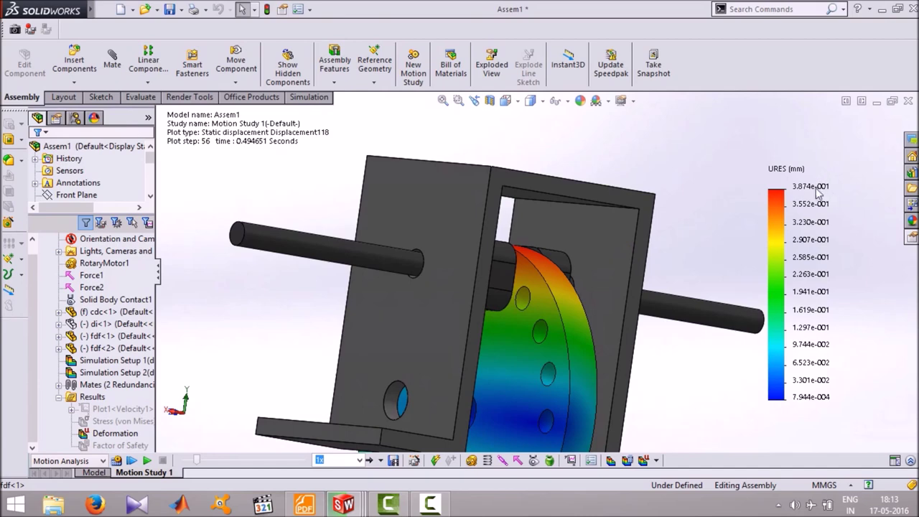
{"action": "mouse_move", "coordinate": [685, 331]}
{"action": "middle_mouse_down"}
{"action": "mouse_move", "coordinate": [689, 323]}
{"action": "mouse_move", "coordinate": [615, 324]}
{"action": "mouse_move", "coordinate": [550, 300]}
{"action": "mouse_move", "coordinate": [605, 256]}
{"action": "mouse_move", "coordinate": [638, 240]}
{"action": "mouse_move", "coordinate": [669, 240]}
{"action": "mouse_move", "coordinate": [641, 247]}
{"action": "middle_mouse_up"}
Display the disc's Factor of Safety plot (1.668e+002 to 2.859e+005) from the front and play the motion study
{"action": "left_click", "coordinate": [663, 426]}
{"action": "mouse_move", "coordinate": [648, 371]}
{"action": "middle_mouse_down"}
{"action": "mouse_move", "coordinate": [631, 401]}
{"action": "mouse_move", "coordinate": [667, 403]}
{"action": "mouse_move", "coordinate": [692, 372]}
{"action": "mouse_move", "coordinate": [593, 412]}
{"action": "middle_mouse_up"}
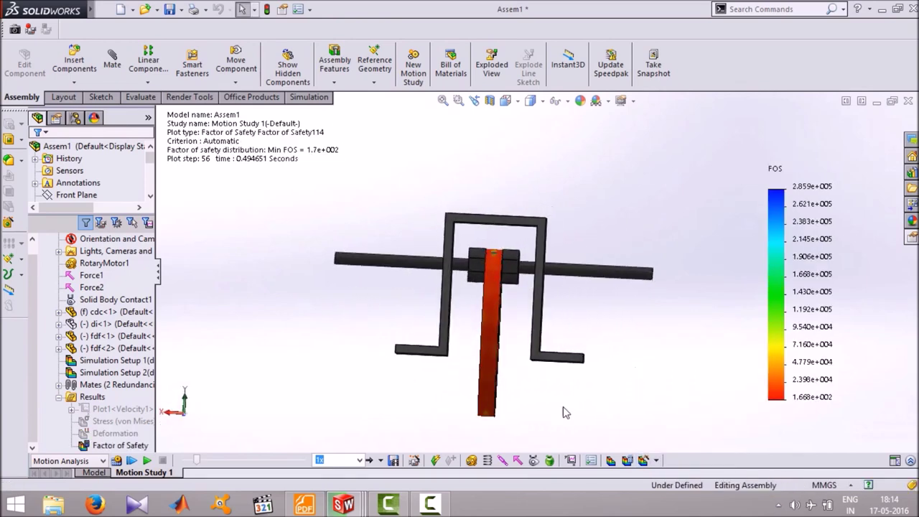
{"action": "left_click", "coordinate": [147, 462]}
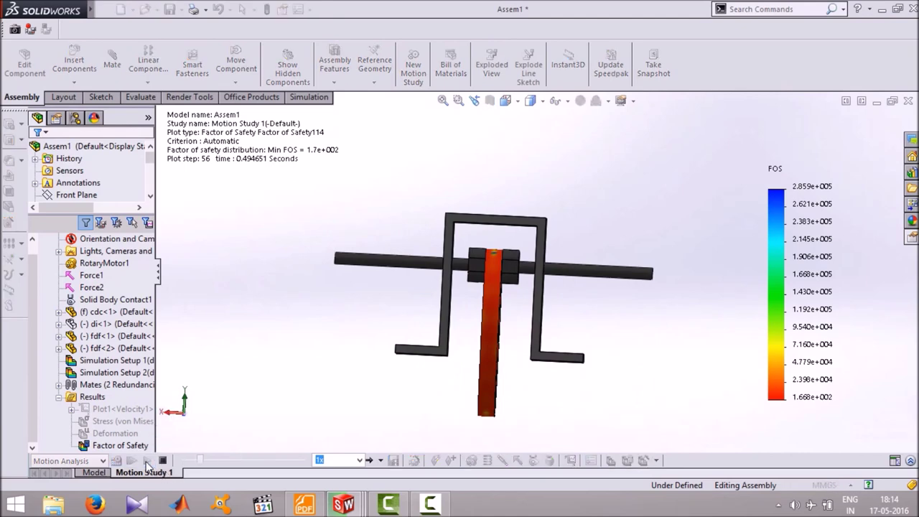